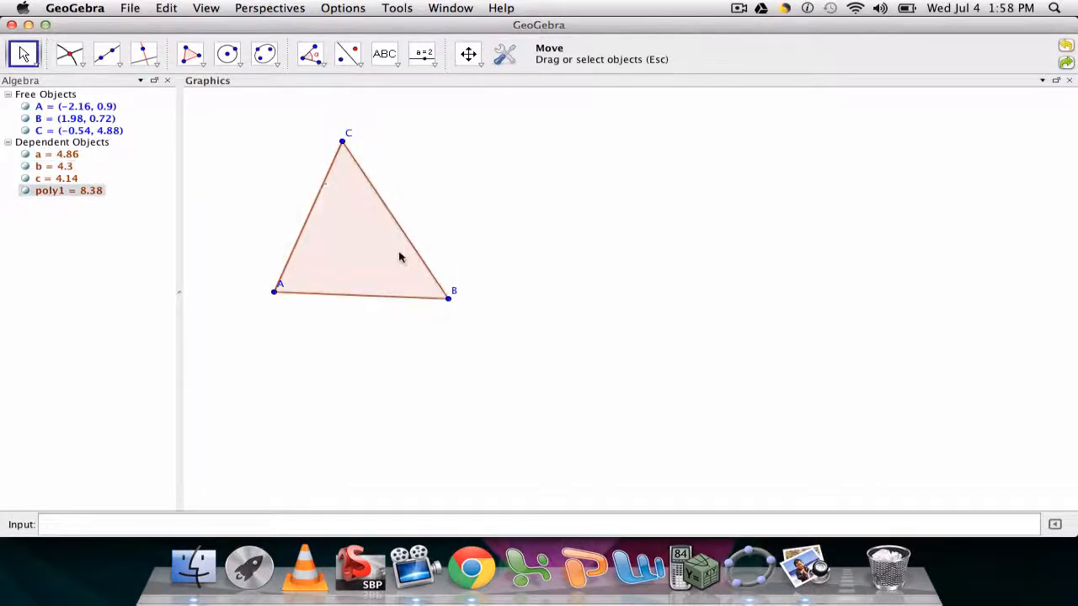
Construct all three altitudes of triangle ABC with the custom Altitude tool
{"action": "left_click", "coordinate": [505, 58]}
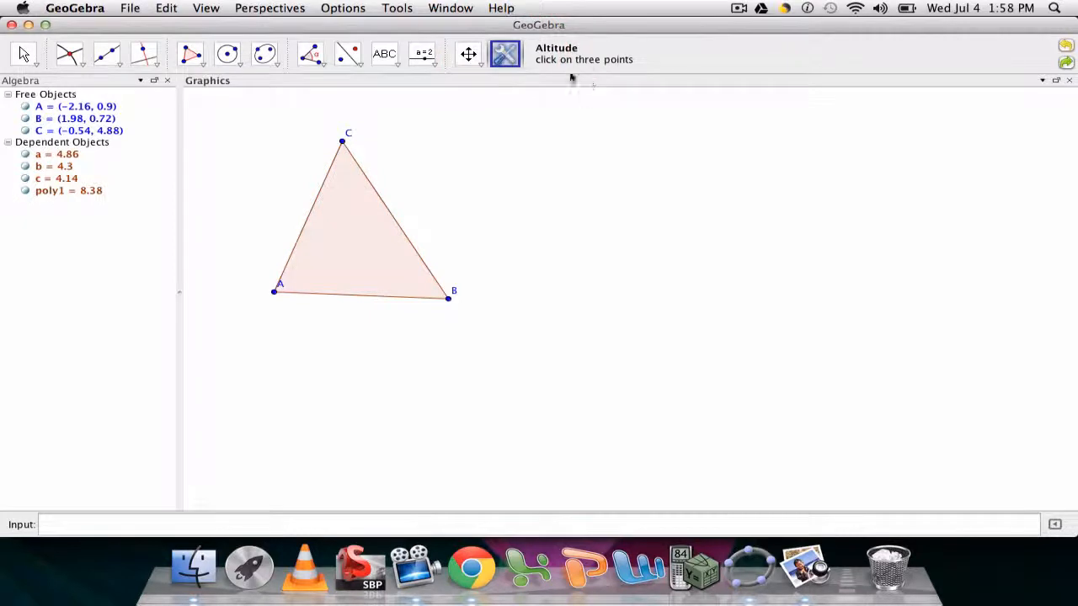
{"action": "left_click", "coordinate": [275, 291]}
{"action": "left_click", "coordinate": [342, 140]}
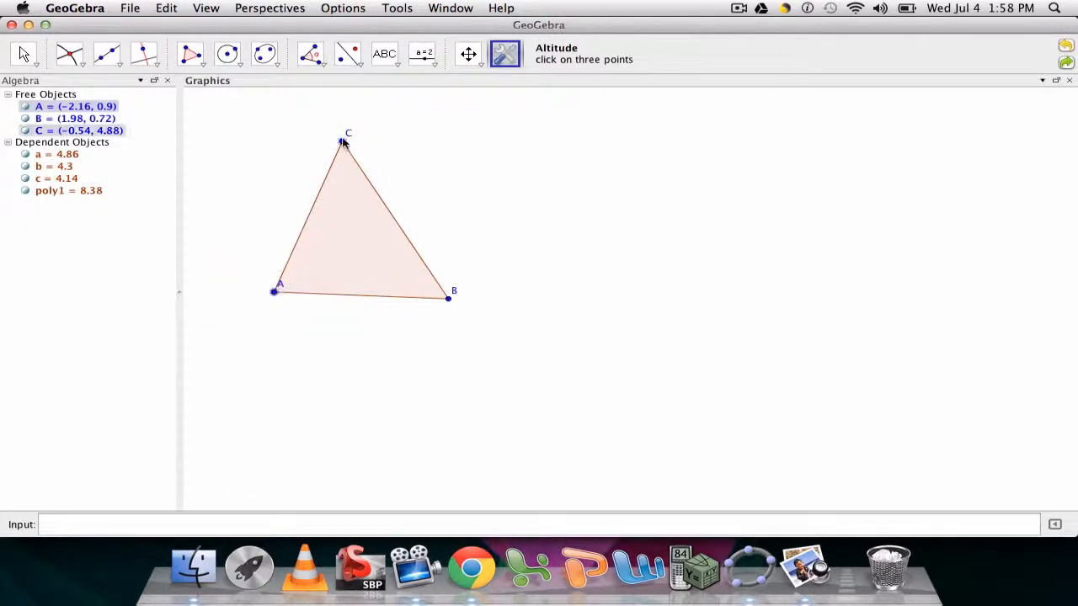
{"action": "left_click", "coordinate": [447, 297]}
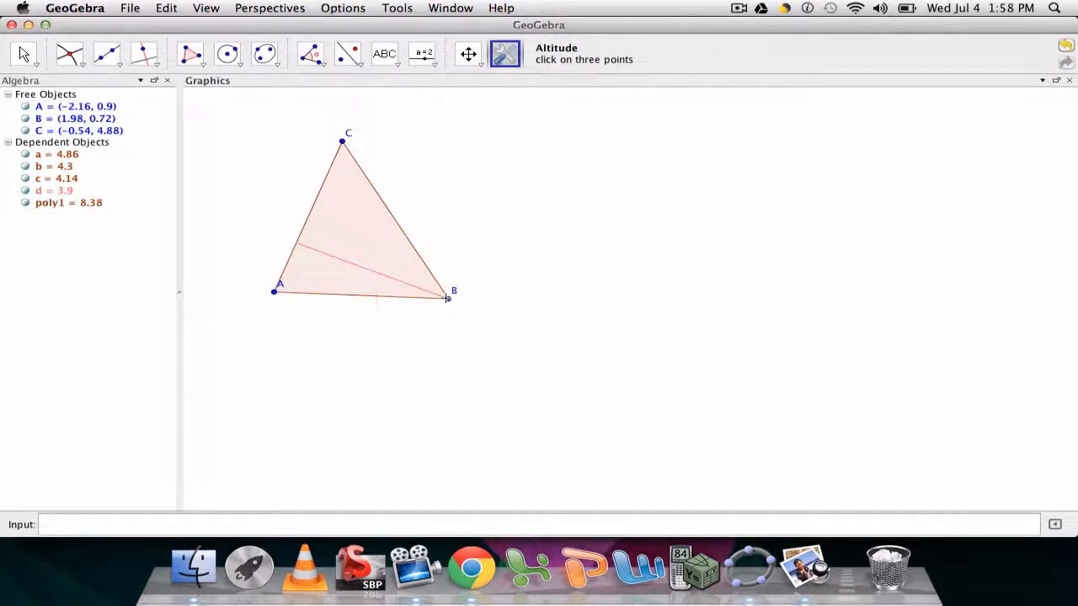
{"action": "left_click", "coordinate": [274, 291]}
{"action": "left_click", "coordinate": [447, 297]}
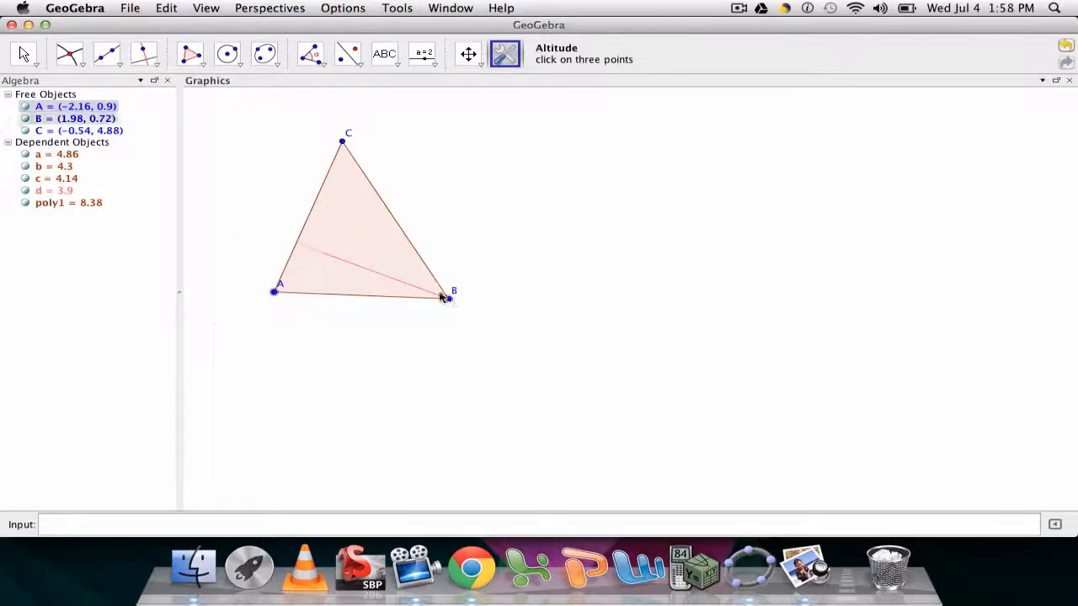
{"action": "left_click", "coordinate": [342, 141]}
{"action": "left_click", "coordinate": [342, 141]}
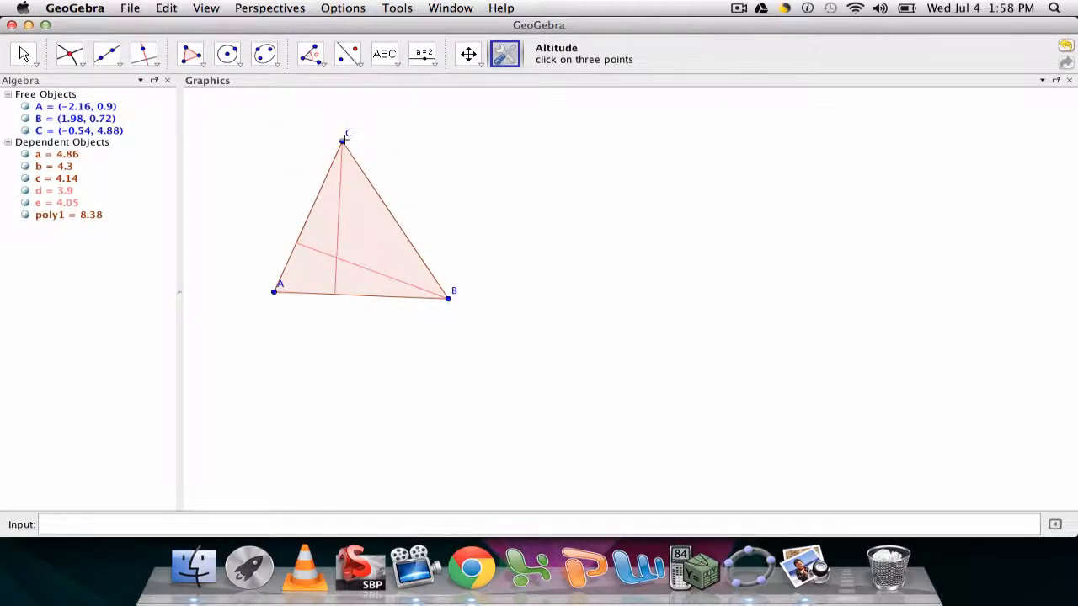
{"action": "left_click", "coordinate": [343, 140]}
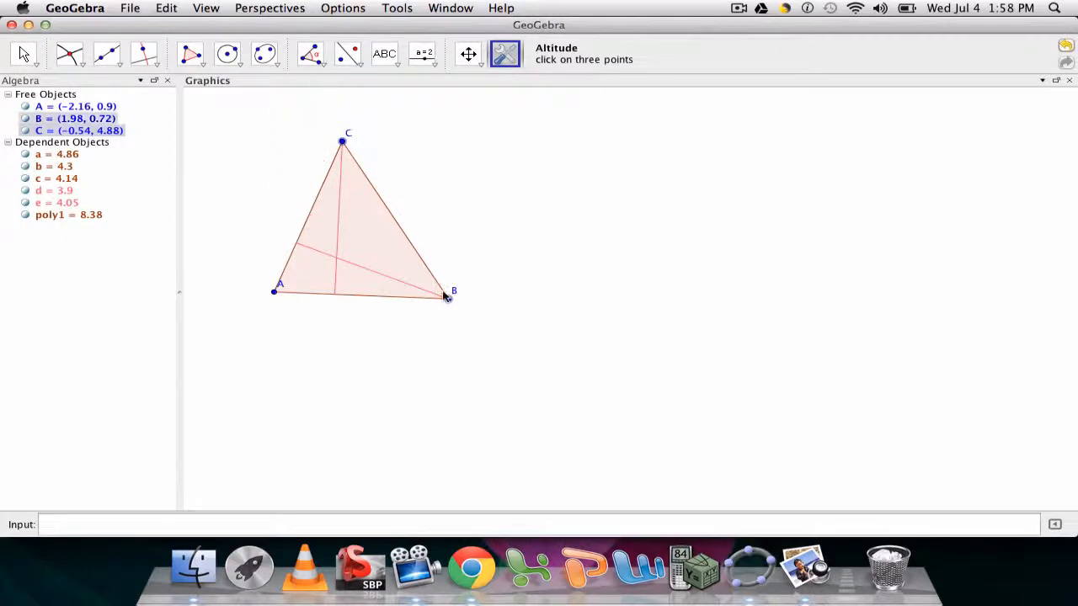
{"action": "left_click", "coordinate": [445, 297]}
{"action": "left_click", "coordinate": [276, 291]}
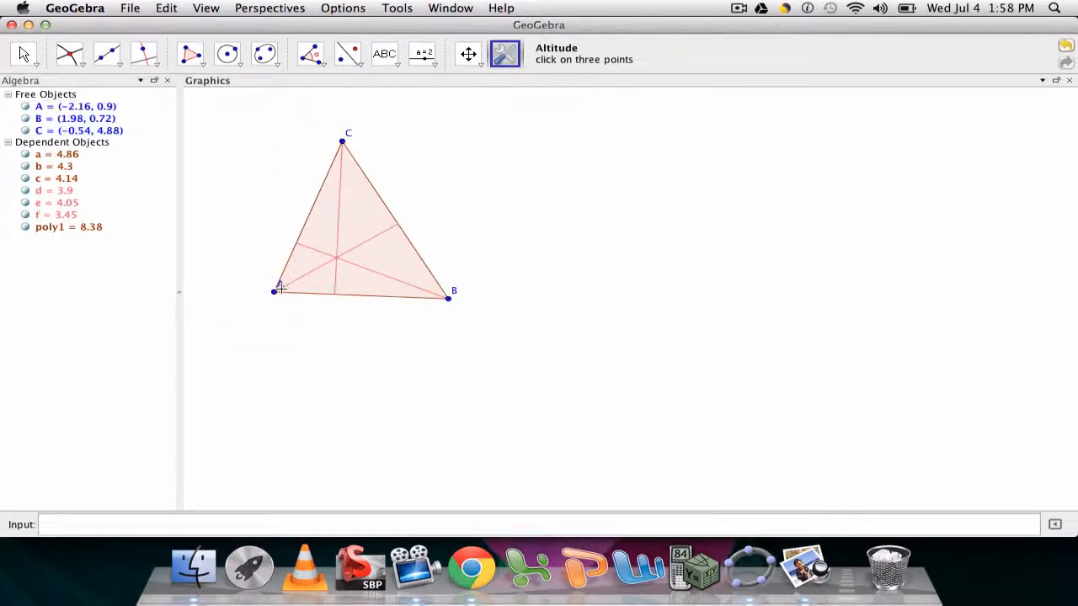
Mark the intersection point of the three altitudes and move vertex B to about (2.94, 1.16)
{"action": "left_click", "coordinate": [67, 52]}
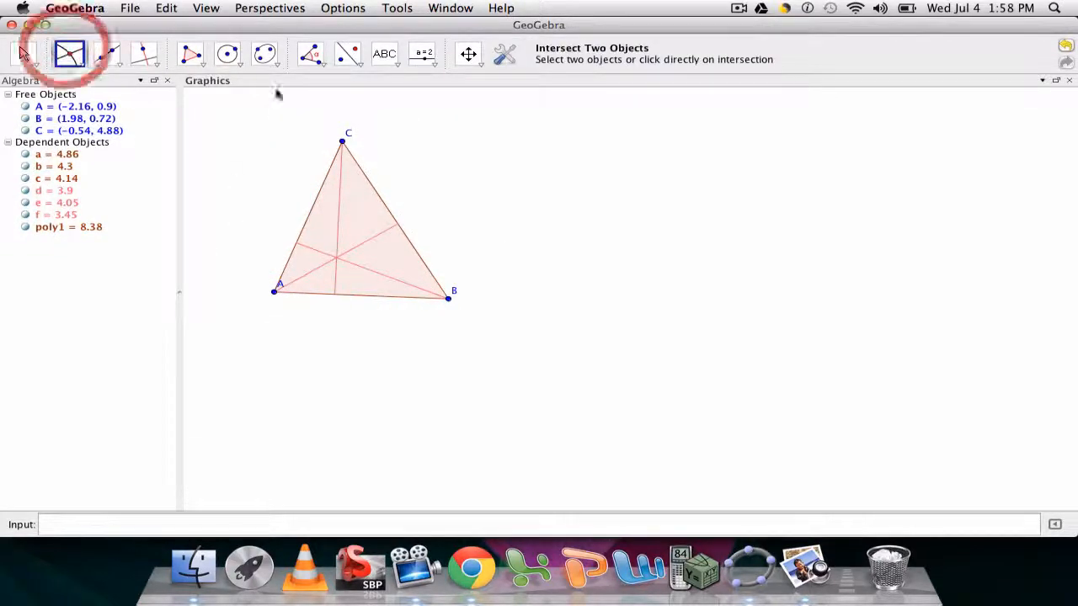
{"action": "left_click", "coordinate": [336, 258]}
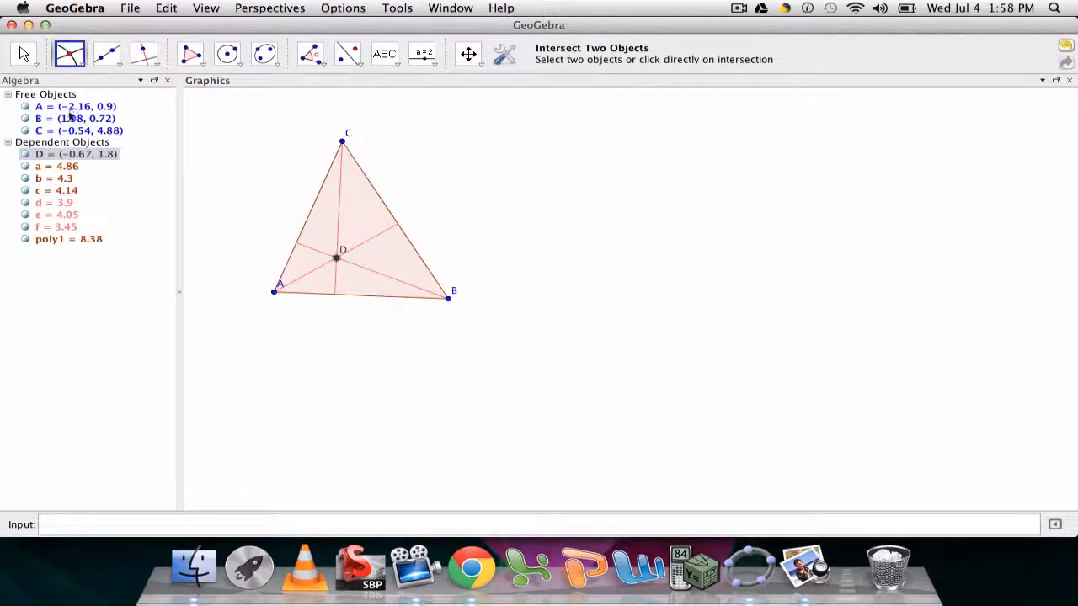
{"action": "left_click", "coordinate": [23, 53]}
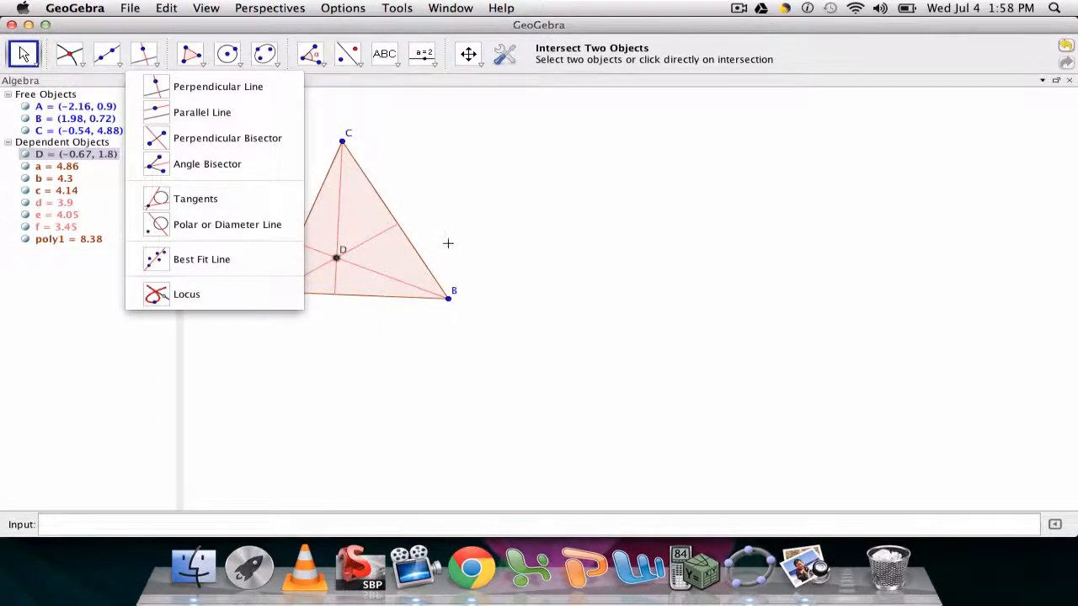
{"action": "left_click", "coordinate": [23, 53]}
{"action": "left_click", "coordinate": [34, 84]}
{"action": "left_click", "coordinate": [447, 300]}
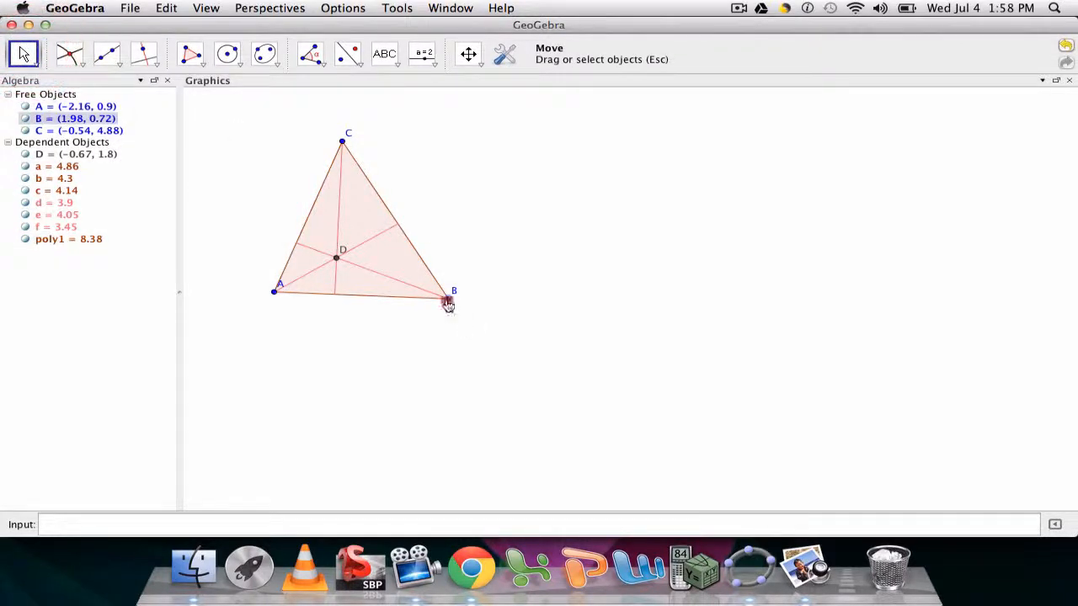
{"action": "left_click_drag", "start_coordinate": [448, 301], "coordinate": [491, 281]}
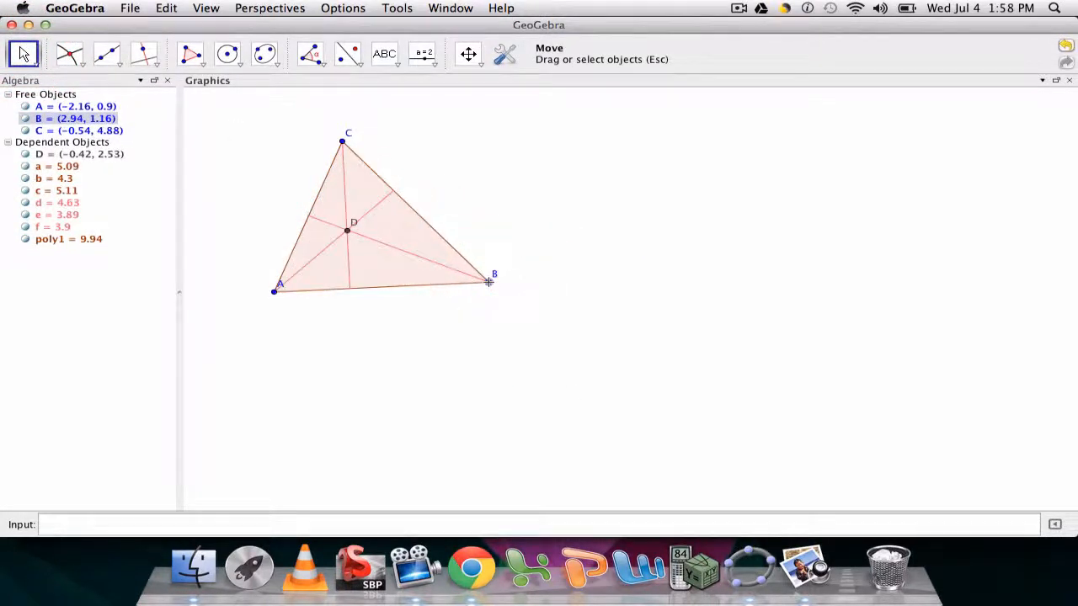
Delete every object in the triangle construction
{"action": "left_click", "coordinate": [574, 241]}
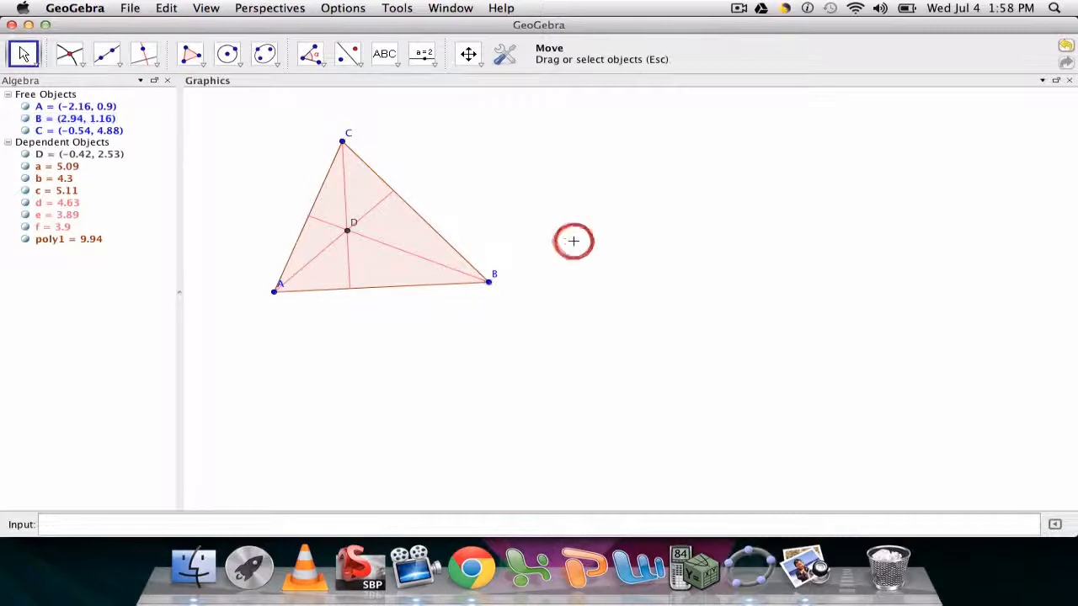
{"action": "key", "text": "super+a"}
{"action": "key", "text": "BackSpace"}
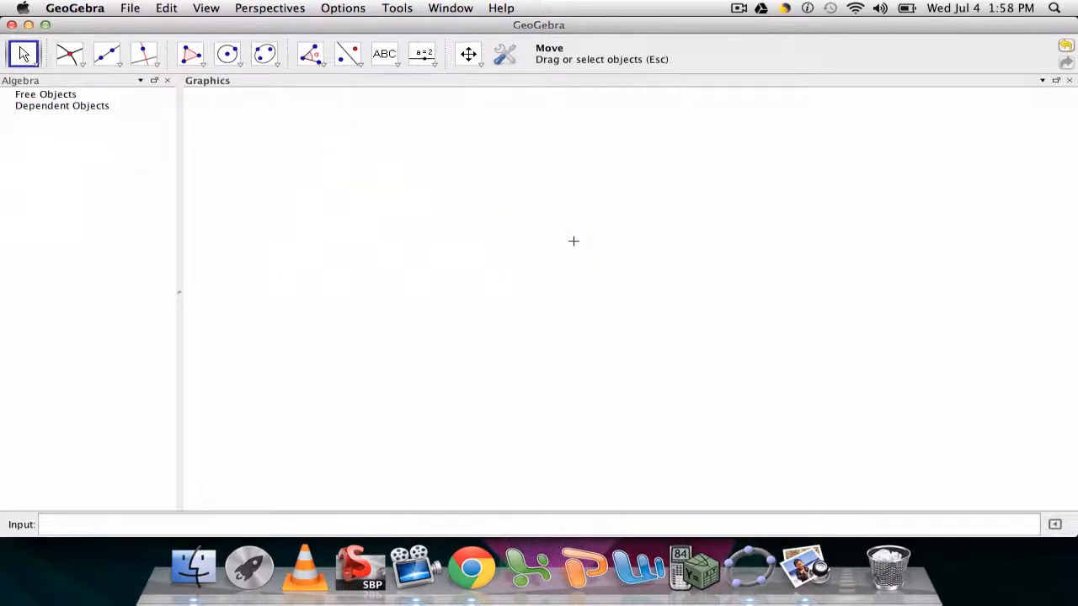
Close the current GeoGebra window and open a new one enlarged to full size
{"action": "left_click", "coordinate": [12, 24]}
{"action": "left_click", "coordinate": [530, 315]}
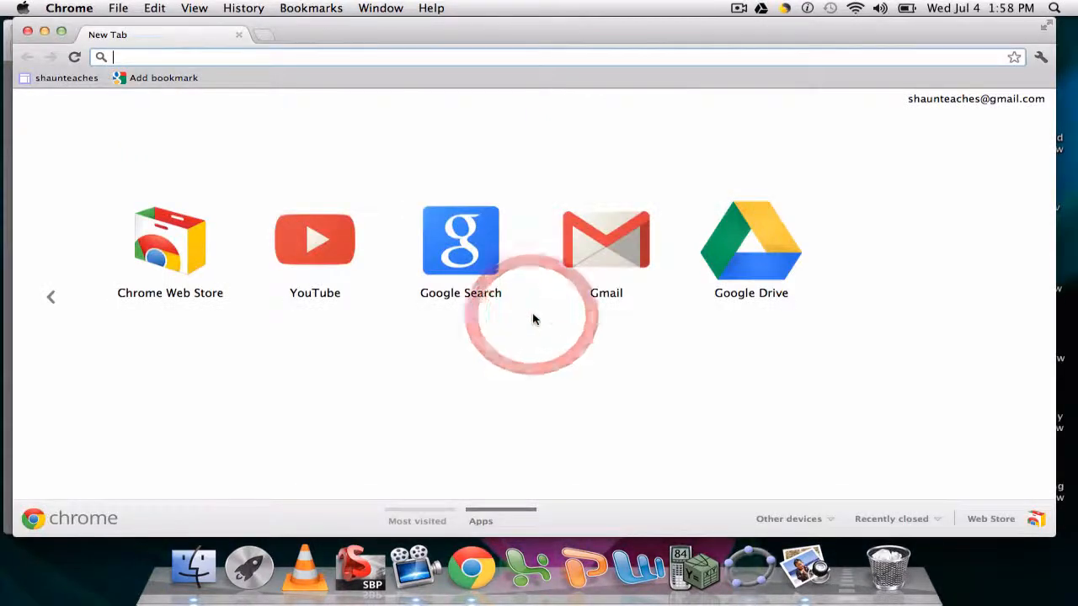
{"action": "left_click", "coordinate": [751, 571]}
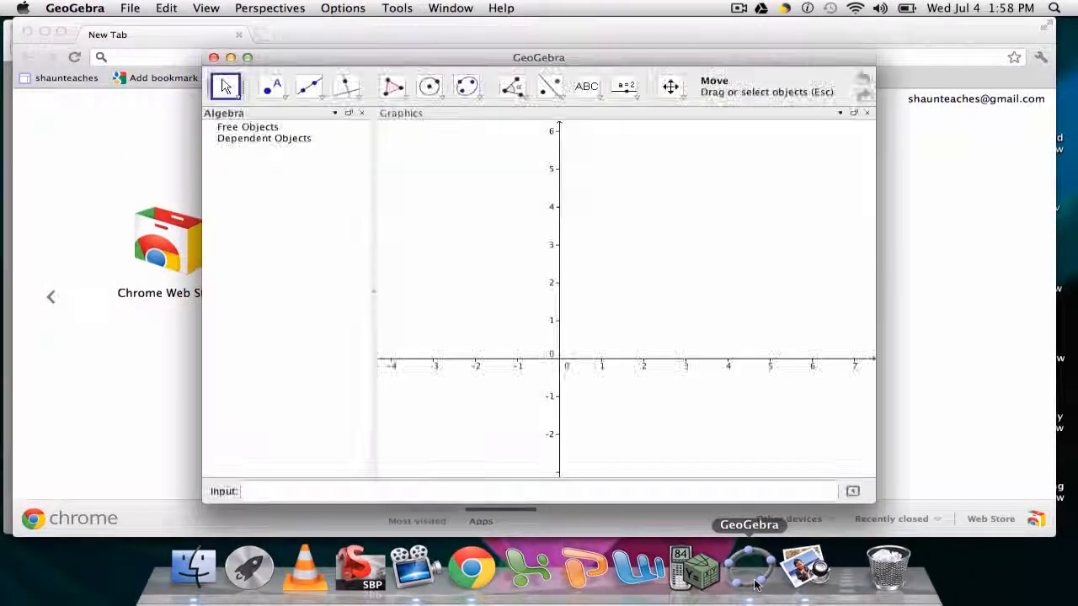
{"action": "left_click", "coordinate": [247, 58]}
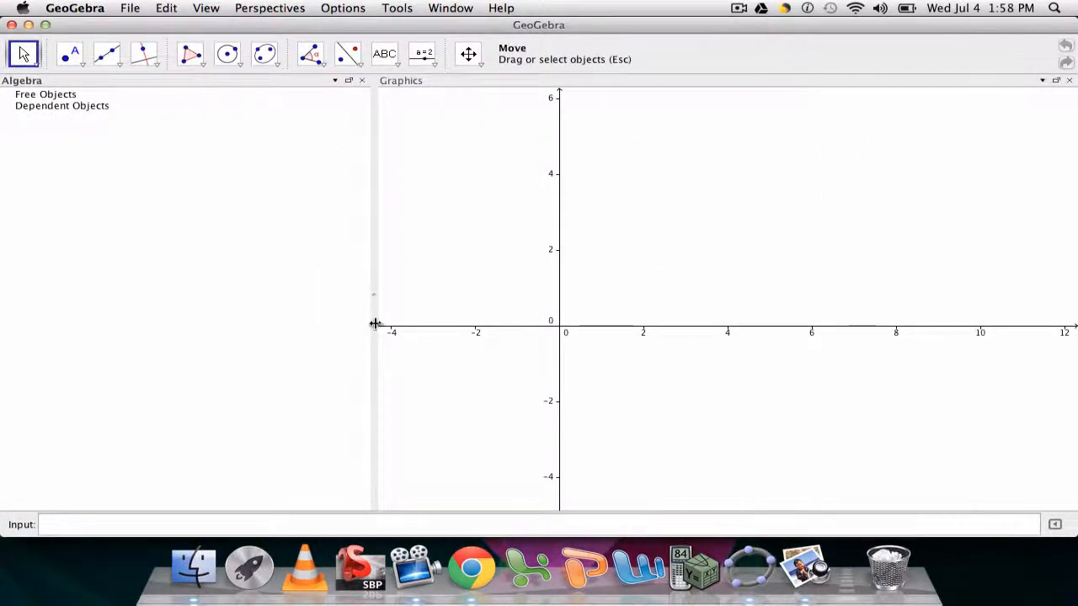
Narrow the Algebra view and hide the coordinate axes
{"action": "left_click_drag", "start_coordinate": [373, 303], "coordinate": [154, 274]}
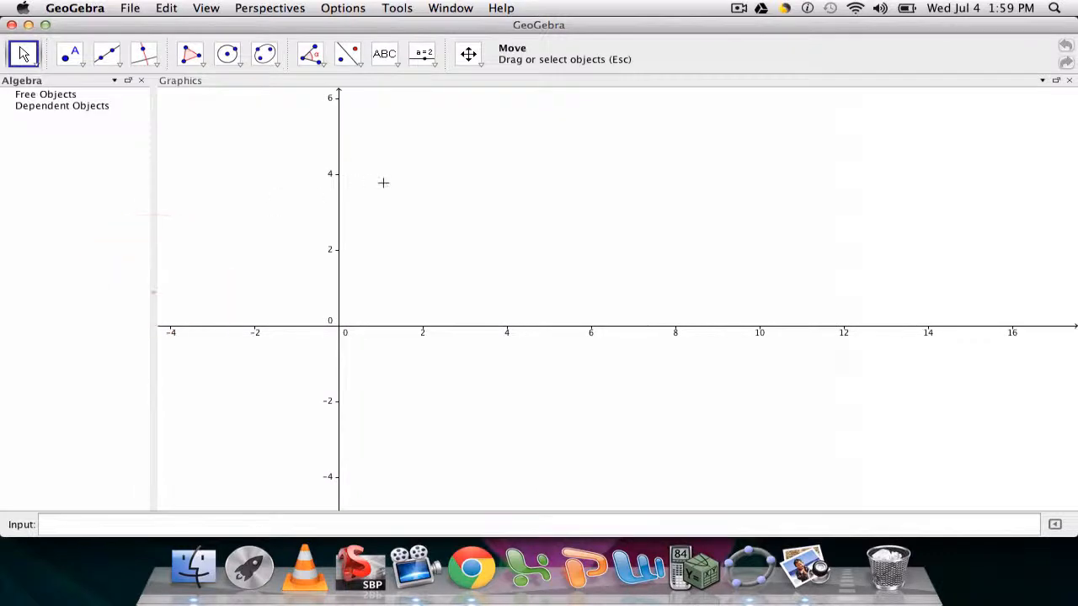
{"action": "left_click", "coordinate": [205, 10]}
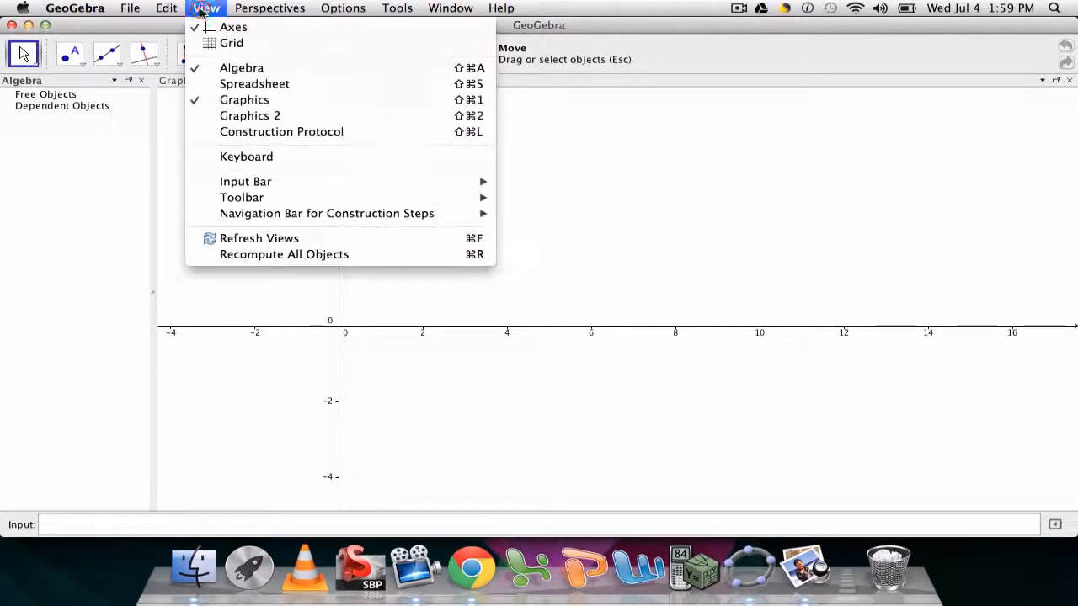
{"action": "left_click", "coordinate": [203, 27]}
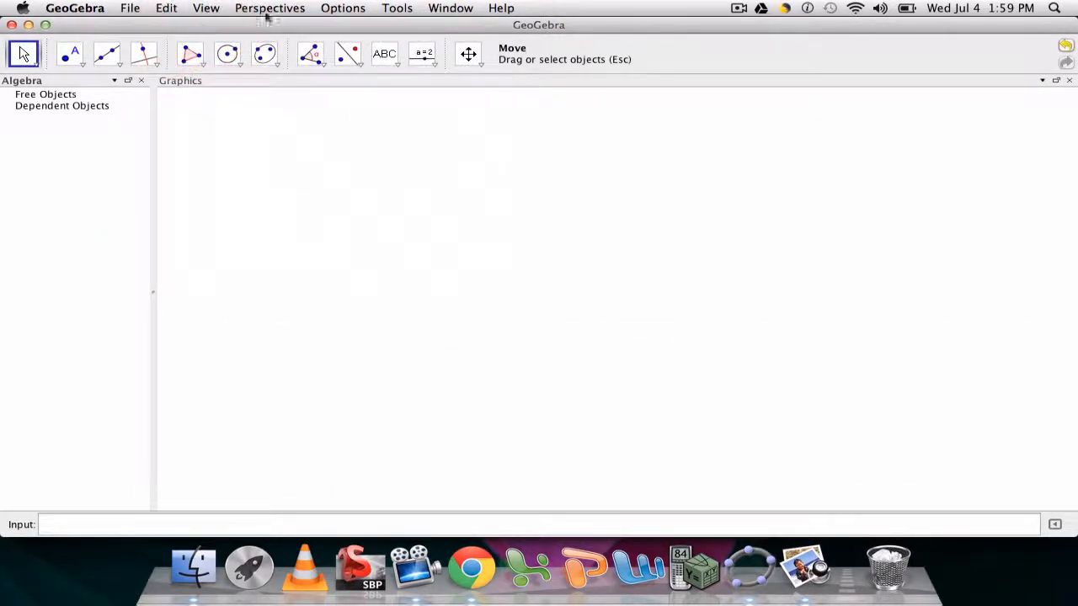
Draw a line through two new points at about (1.08, -0.96) and (6.68, 0.2)
{"action": "left_click", "coordinate": [118, 63]}
{"action": "left_click", "coordinate": [134, 85]}
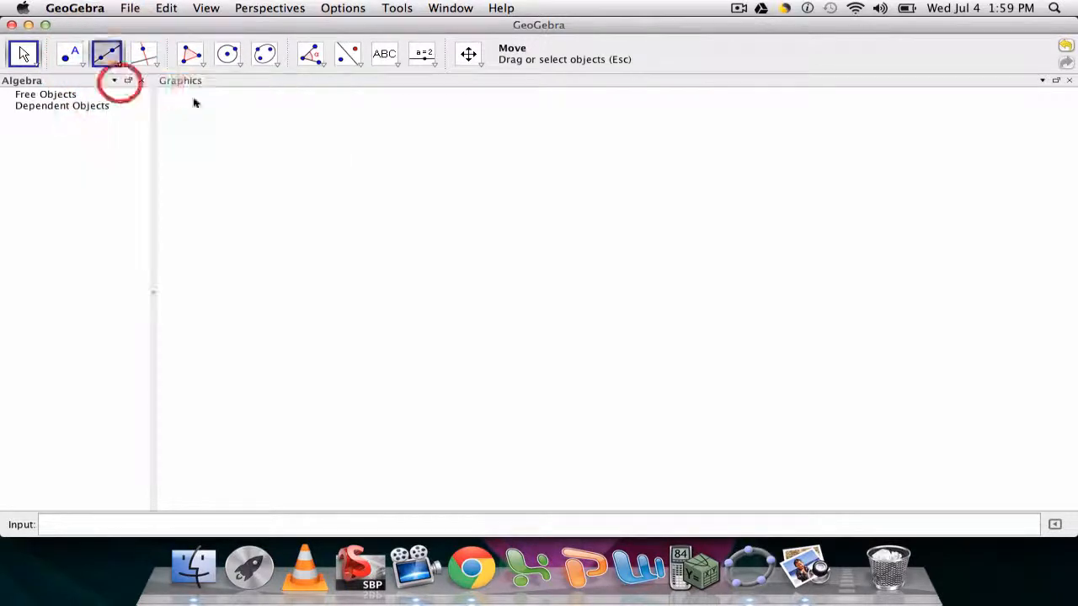
{"action": "left_click", "coordinate": [384, 362]}
{"action": "left_click", "coordinate": [620, 319]}
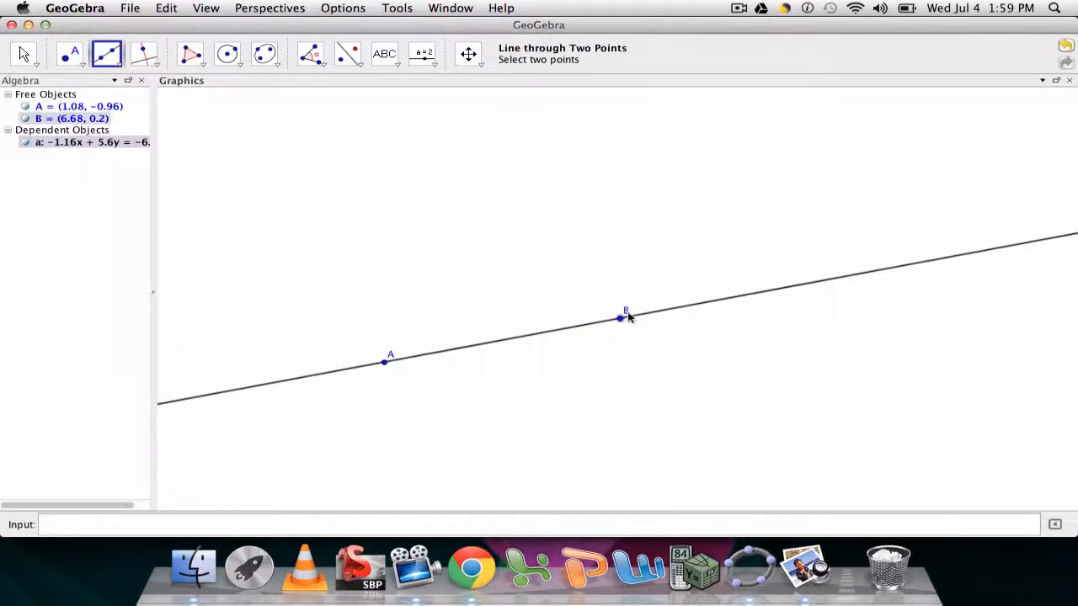
Try to place a point above line AB and construct the perpendicular to the line through it
{"action": "left_click", "coordinate": [76, 64]}
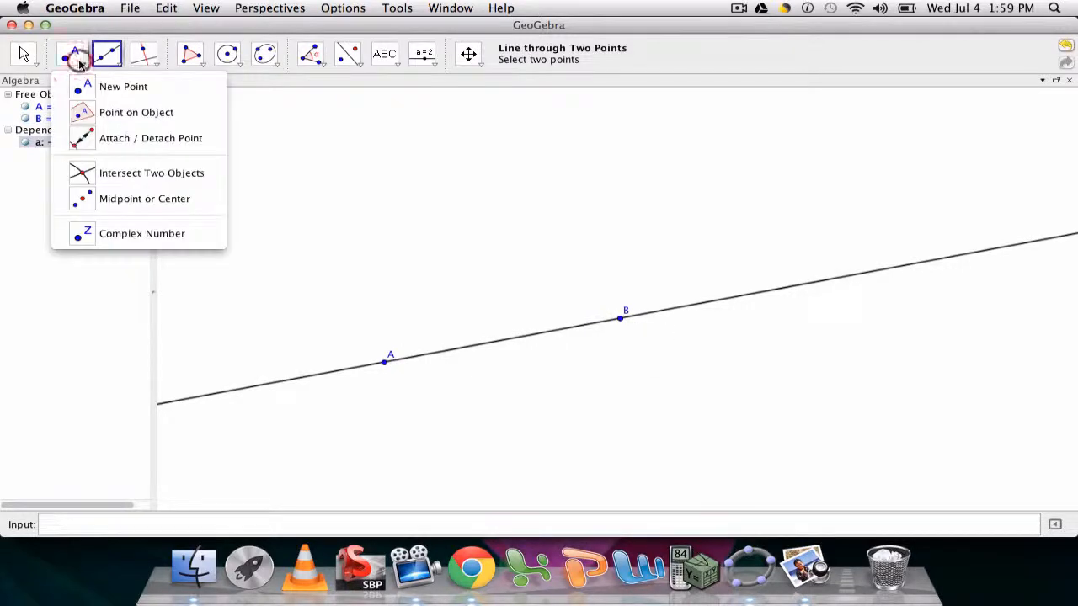
{"action": "left_click", "coordinate": [109, 85]}
{"action": "left_click", "coordinate": [449, 176]}
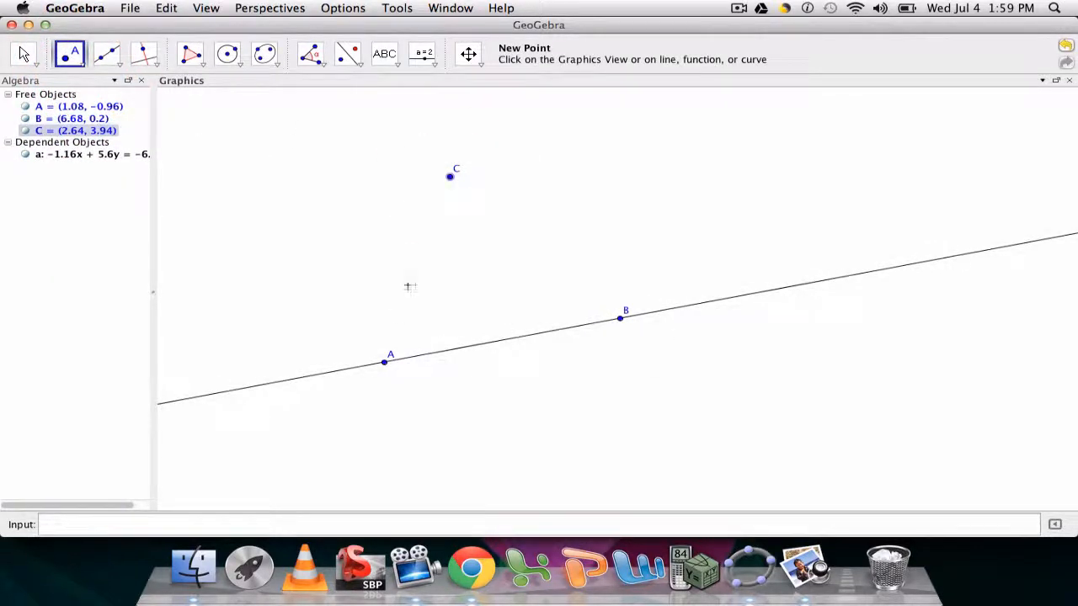
{"action": "left_click", "coordinate": [143, 54]}
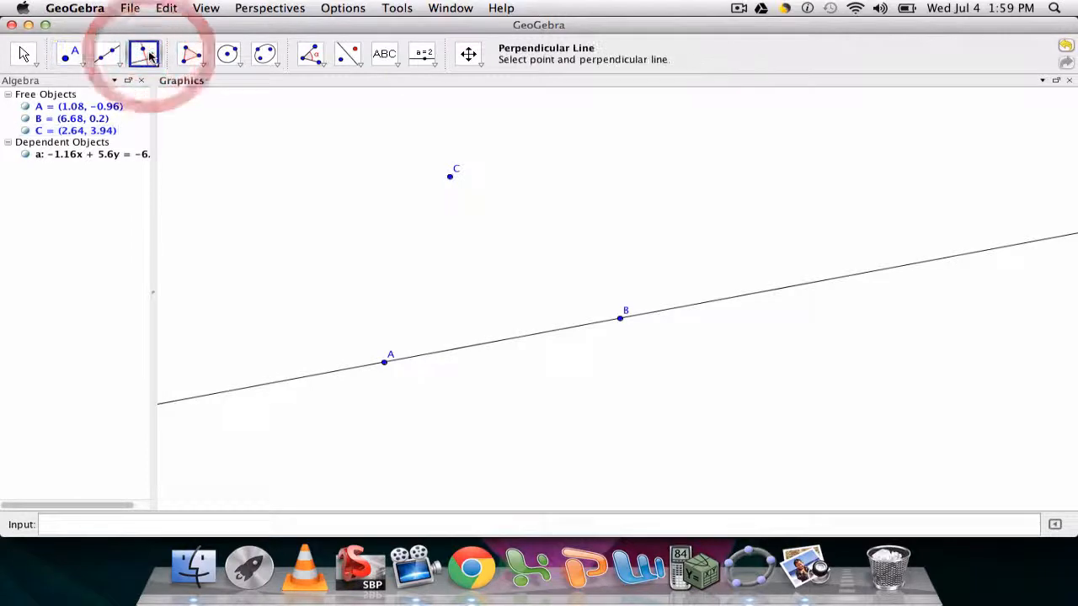
{"action": "left_click", "coordinate": [450, 176]}
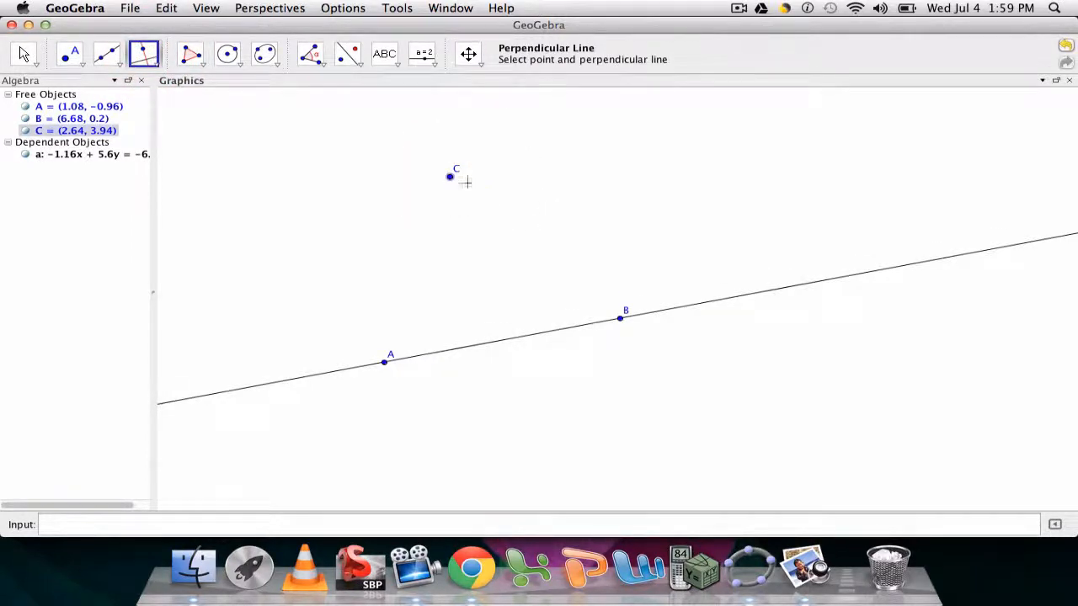
{"action": "left_click", "coordinate": [503, 343]}
{"action": "key", "text": "super+z"}
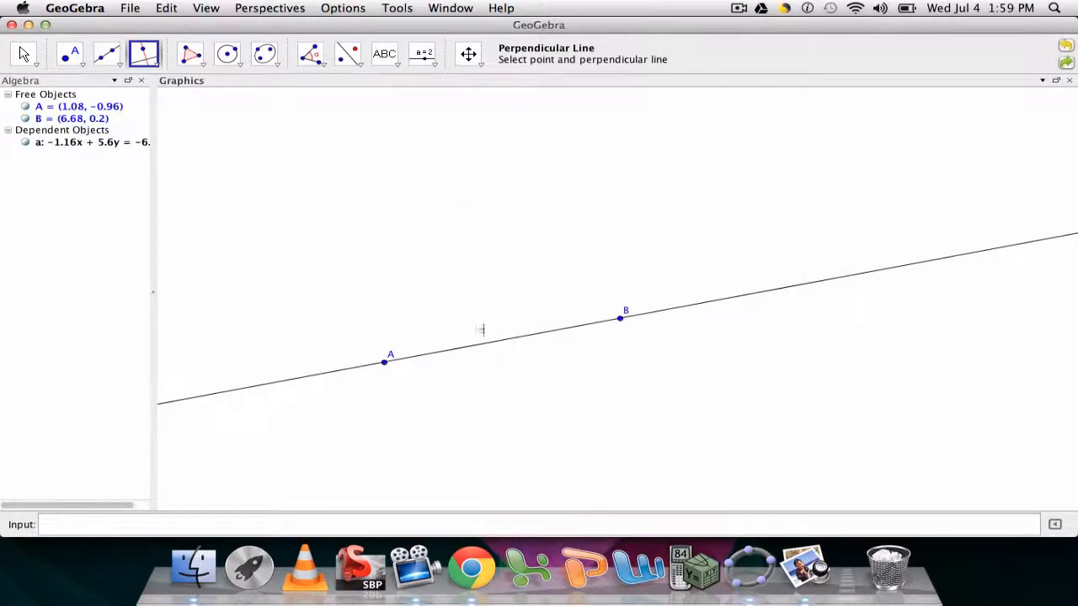
Place a point above line AB at about (2.26, 3.96) and construct the perpendicular to the line through it
{"action": "left_click", "coordinate": [70, 54]}
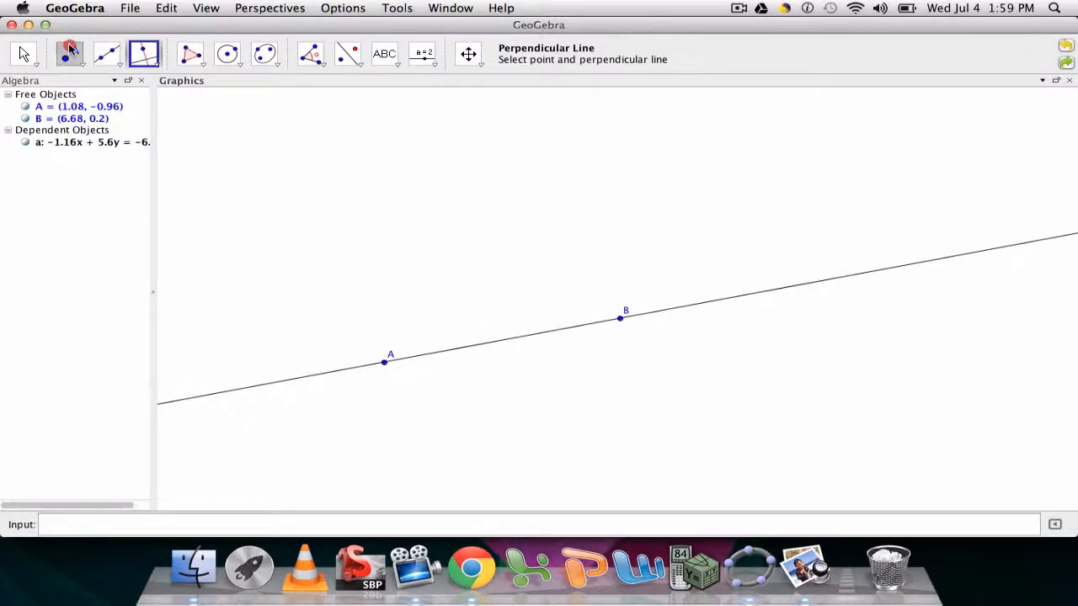
{"action": "left_click", "coordinate": [434, 175]}
{"action": "left_click", "coordinate": [143, 54]}
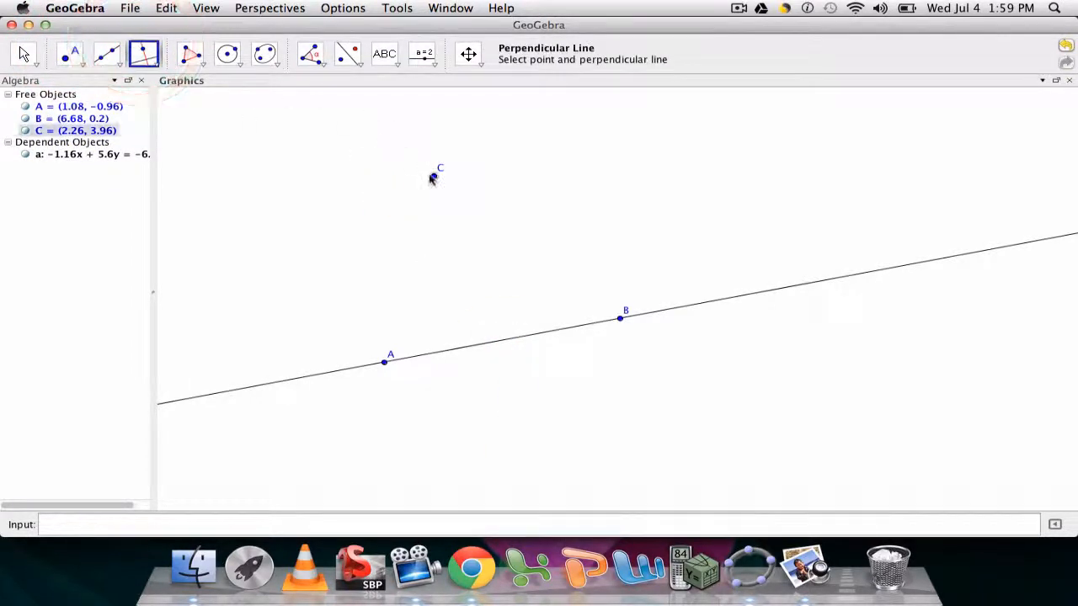
{"action": "left_click", "coordinate": [431, 175]}
{"action": "left_click", "coordinate": [491, 343]}
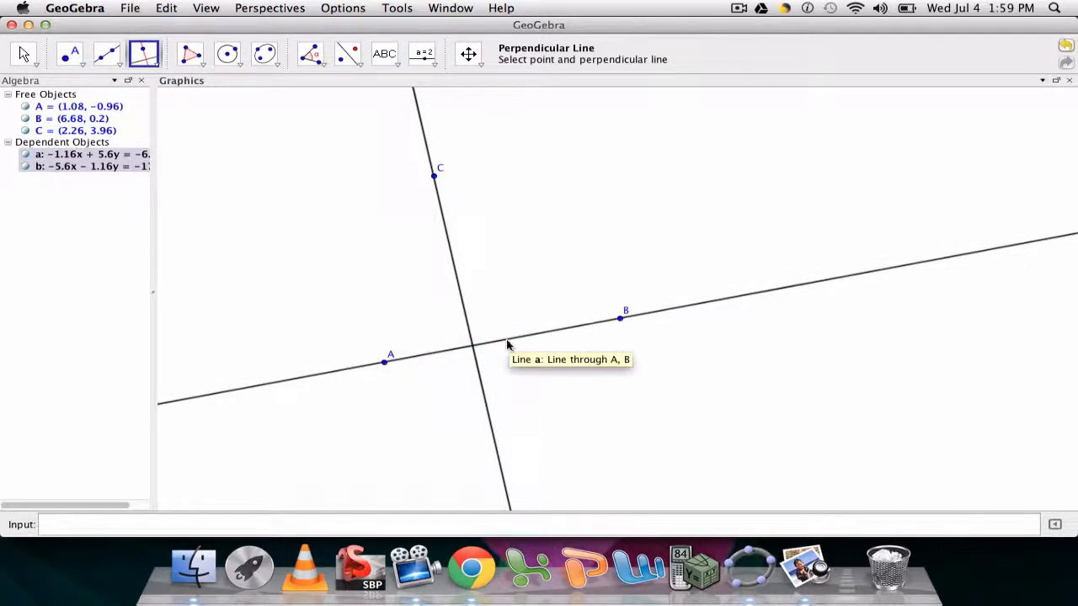
Mark the intersection point of line AB and the perpendicular through C
{"action": "left_click", "coordinate": [97, 58]}
{"action": "left_click", "coordinate": [90, 57]}
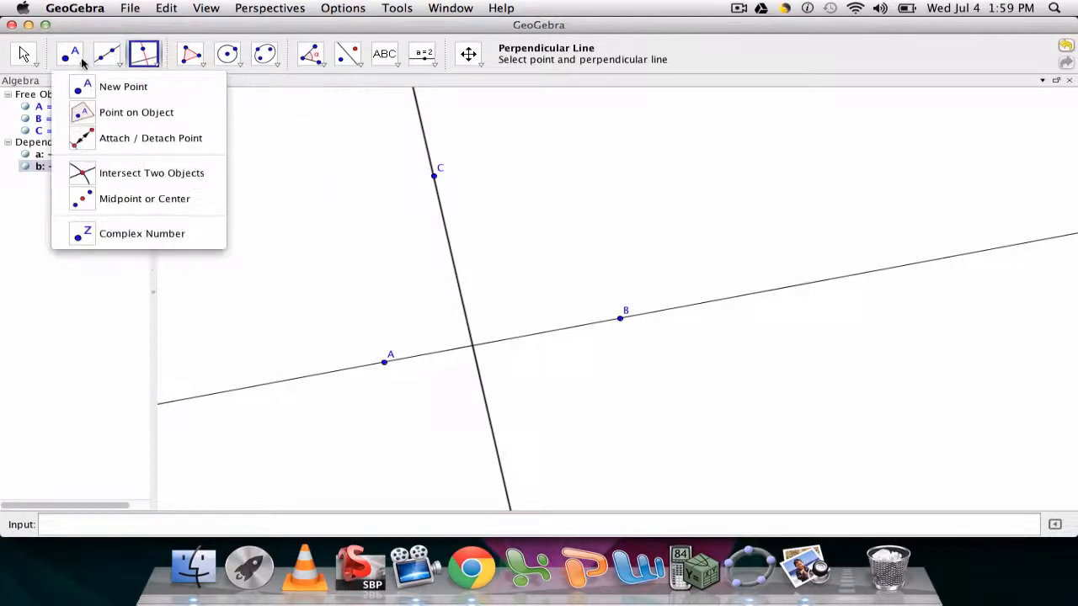
{"action": "left_click", "coordinate": [90, 175]}
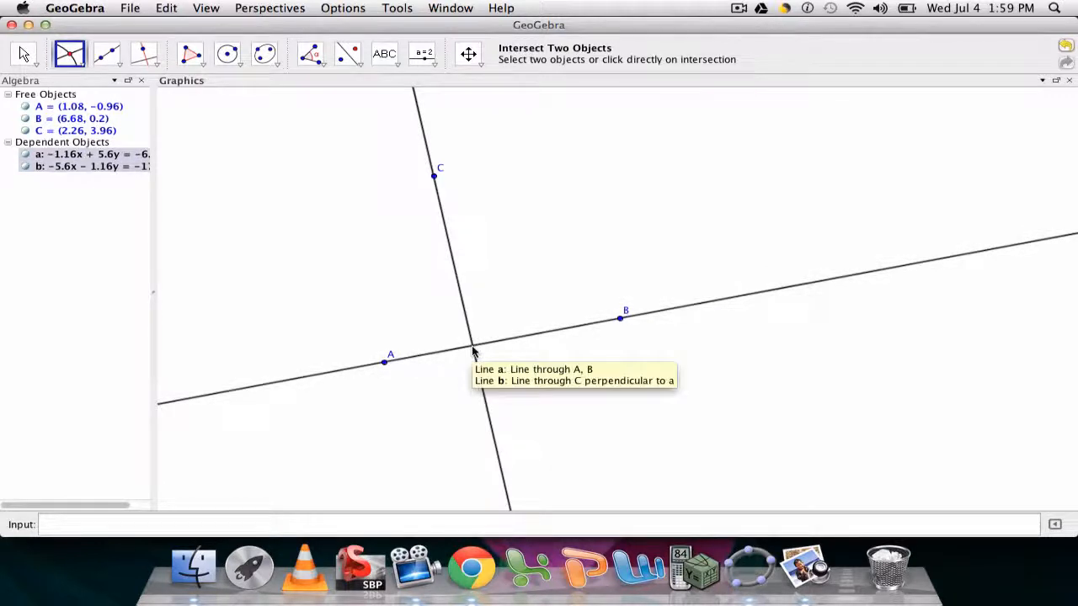
{"action": "left_click", "coordinate": [472, 348]}
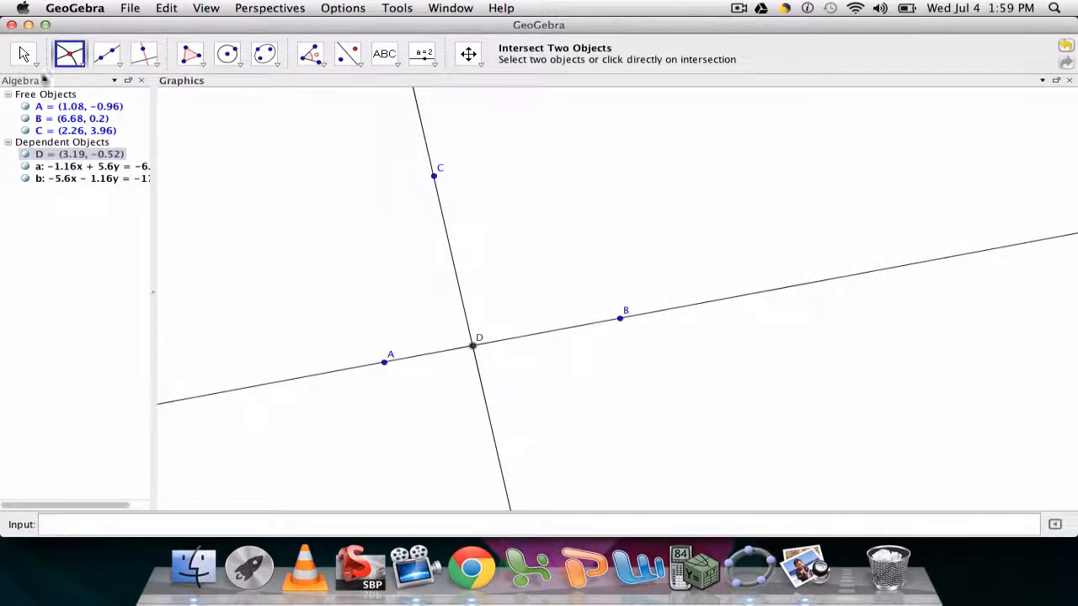
Draw a segment between point C and intersection point D
{"action": "left_click", "coordinate": [118, 59]}
{"action": "left_click", "coordinate": [126, 108]}
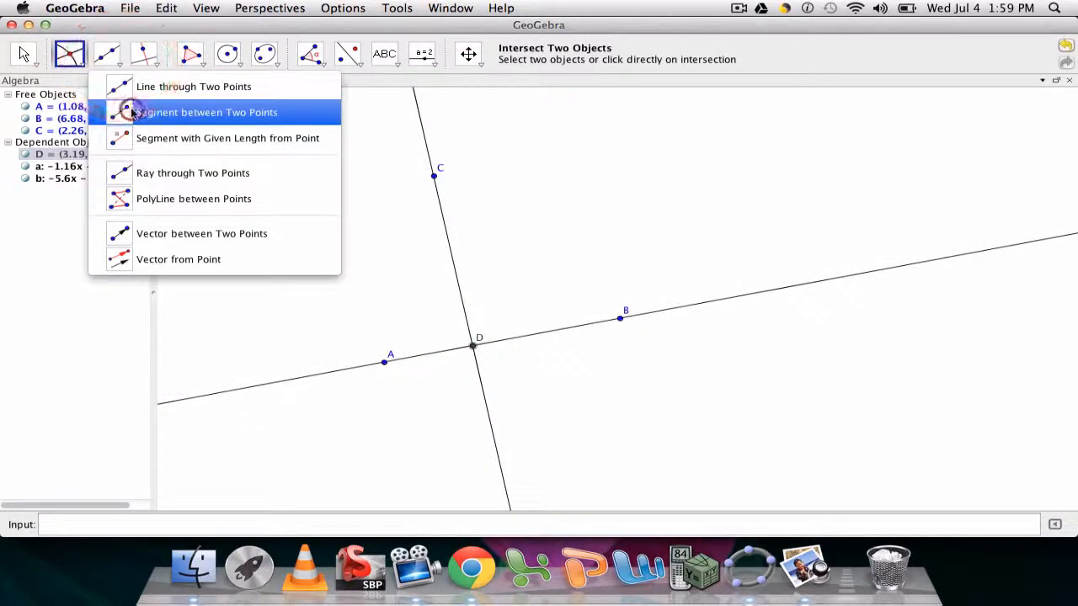
{"action": "left_click", "coordinate": [434, 175]}
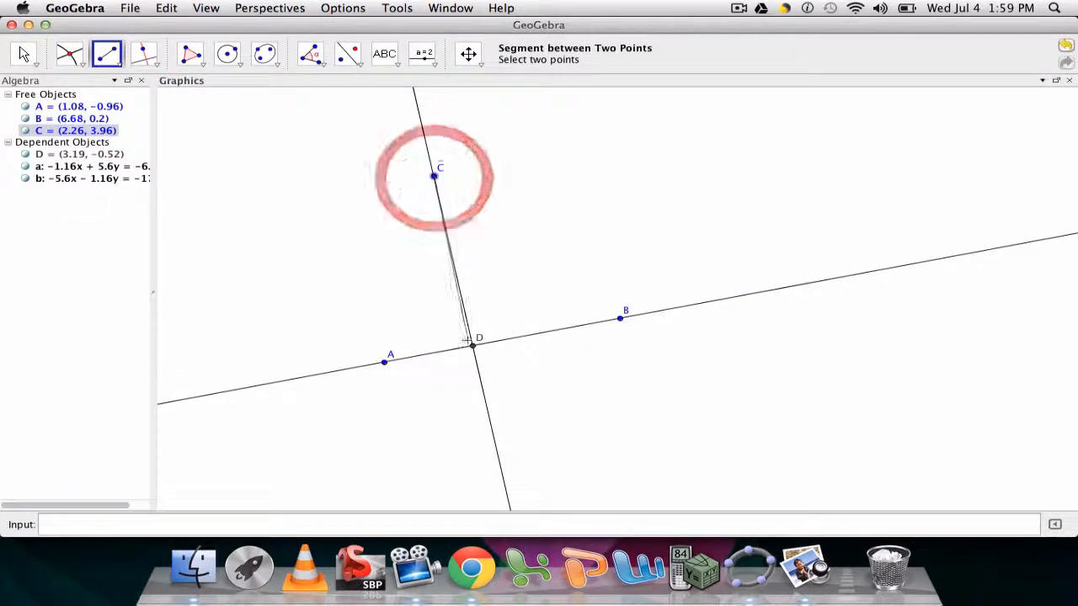
{"action": "left_click", "coordinate": [472, 349]}
Try to recolour line AB pink (255, 51, 204) in its object properties
{"action": "left_click", "coordinate": [73, 220]}
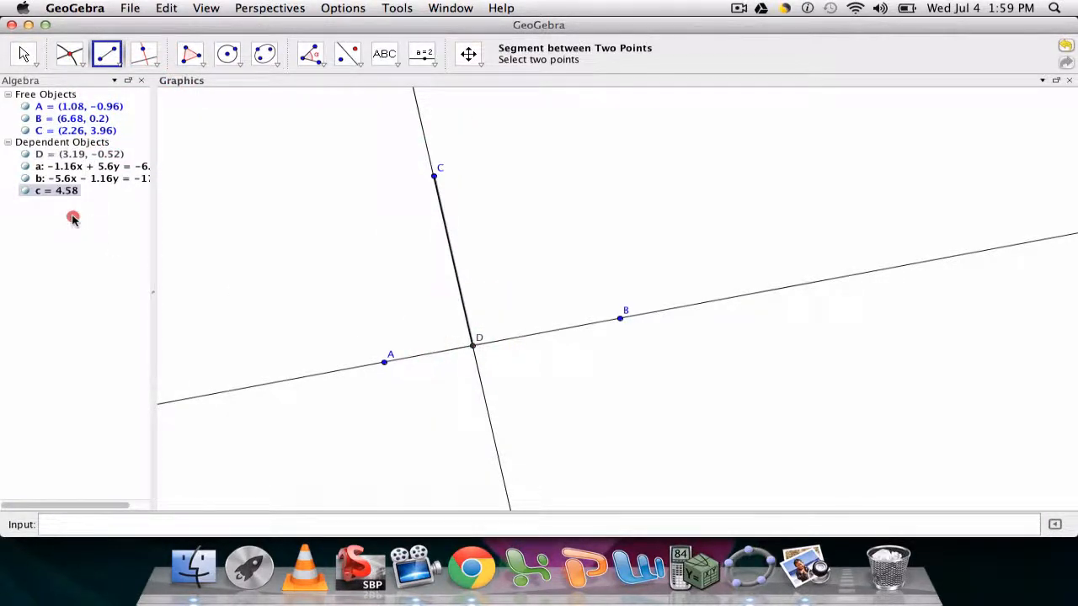
{"action": "key", "text": "super+e"}
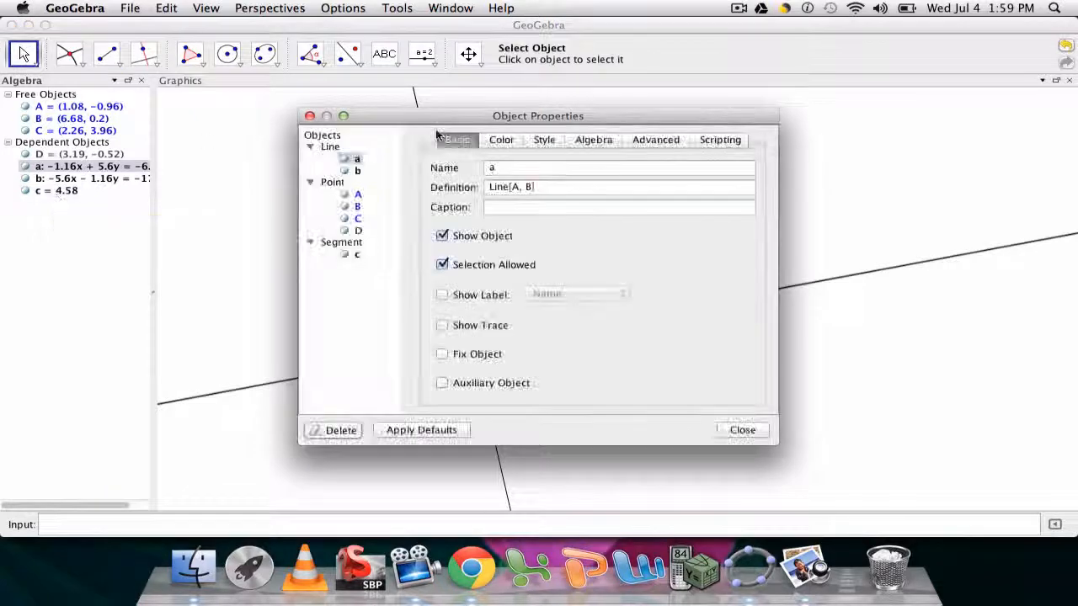
{"action": "left_click", "coordinate": [496, 144]}
{"action": "left_click", "coordinate": [555, 195]}
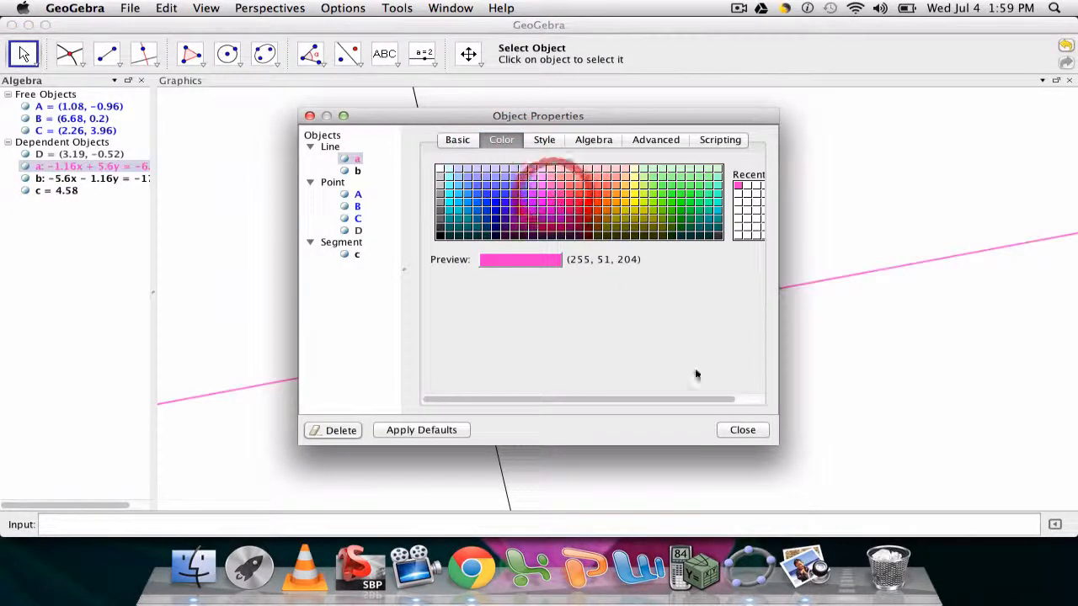
{"action": "left_click", "coordinate": [750, 433]}
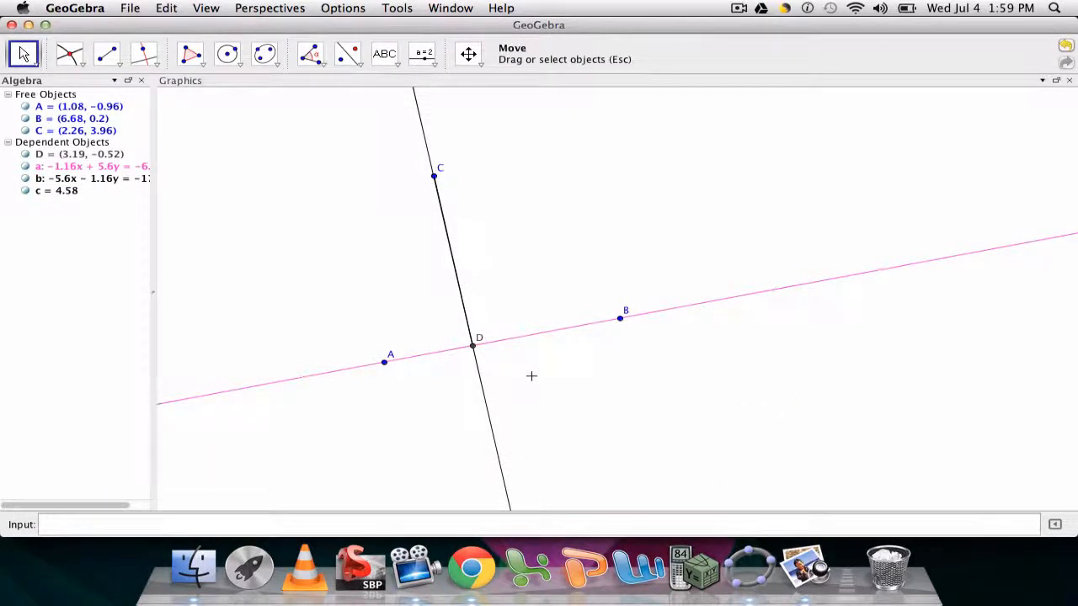
{"action": "key", "text": "super+z"}
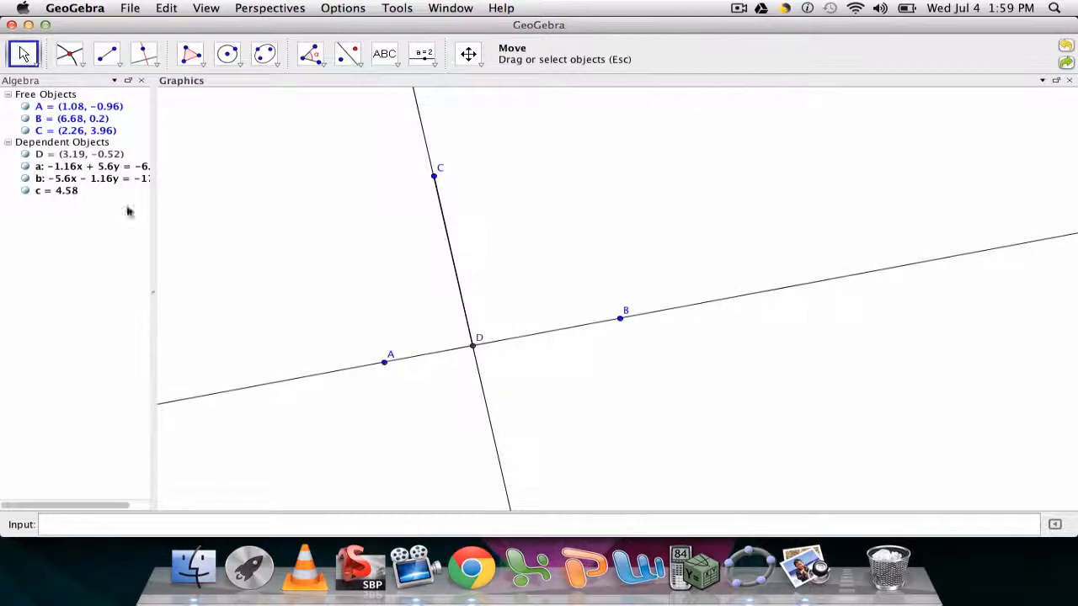
Set the colour of segment CD to the recently used pink (255, 51, 204)
{"action": "right_click", "coordinate": [67, 190]}
{"action": "left_click", "coordinate": [73, 412]}
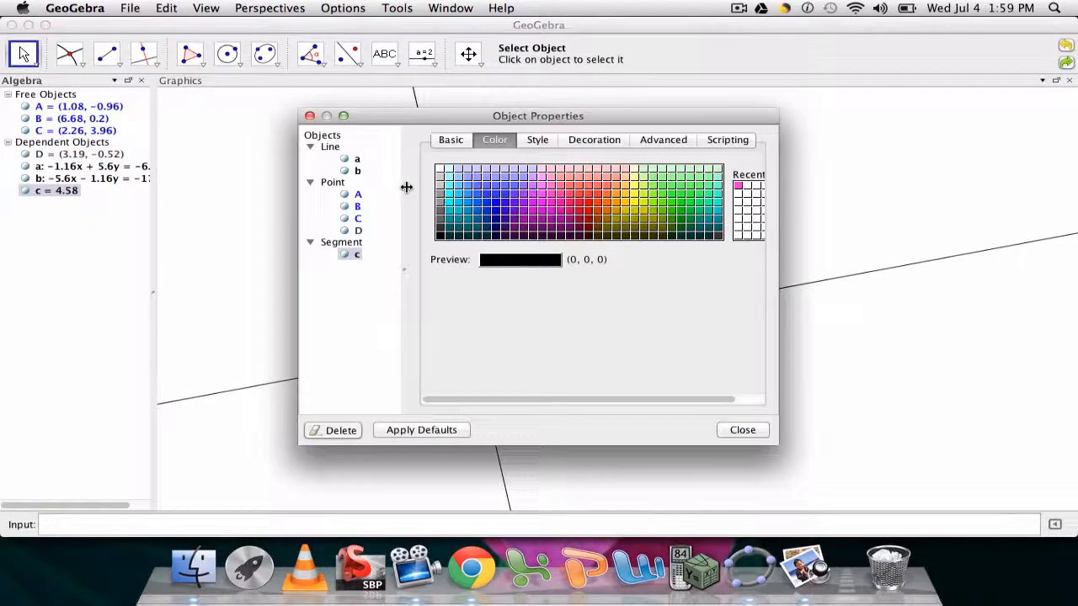
{"action": "left_click", "coordinate": [352, 254]}
{"action": "left_click", "coordinate": [738, 186]}
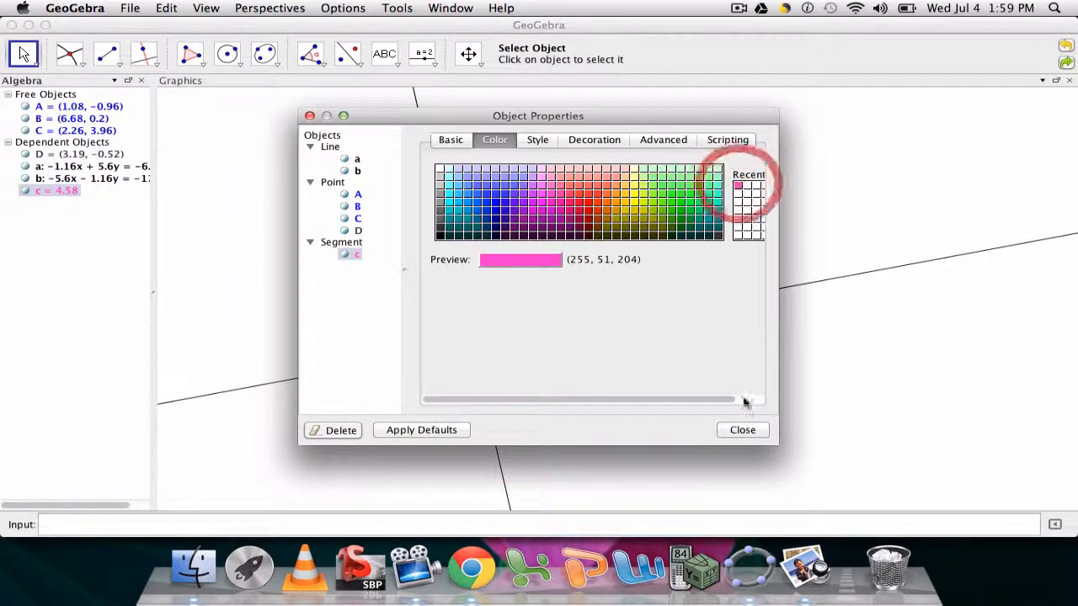
{"action": "left_click", "coordinate": [742, 430]}
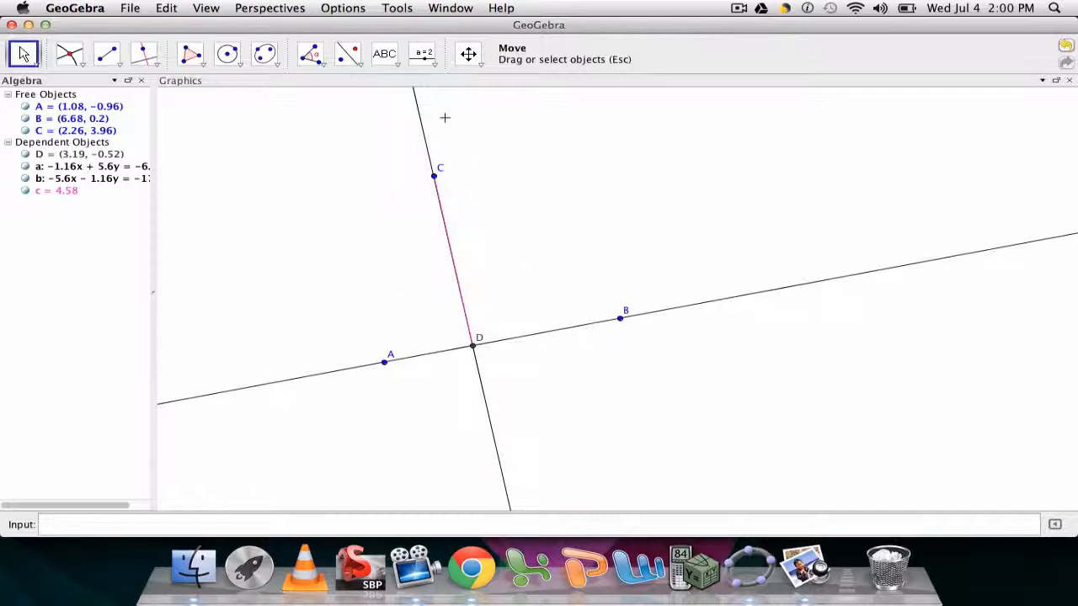
Start creating a new custom tool and add segment CD as its output object
{"action": "left_click", "coordinate": [397, 9]}
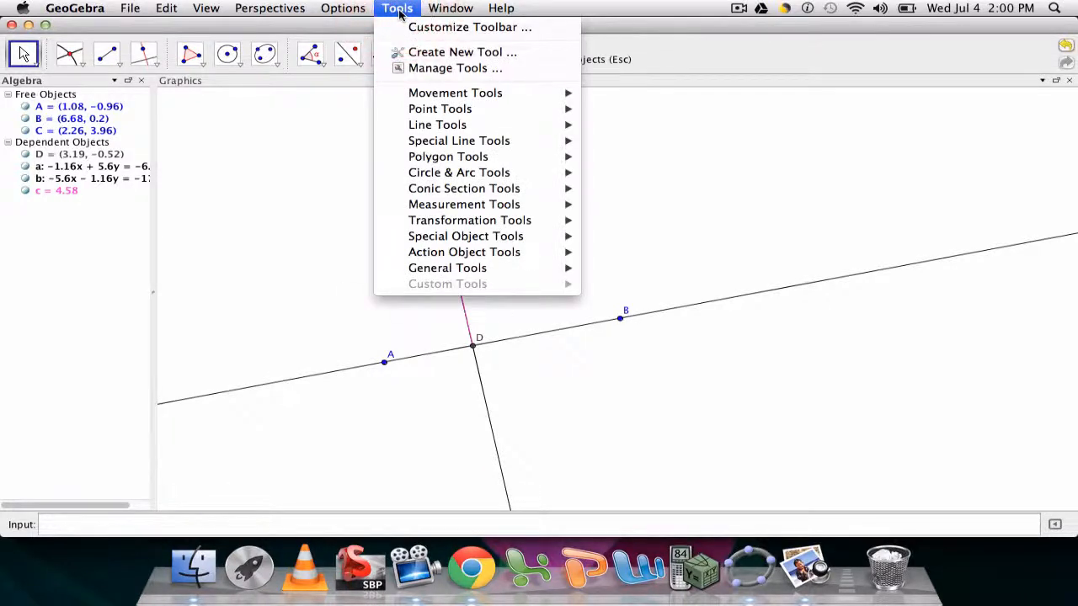
{"action": "left_click", "coordinate": [413, 54]}
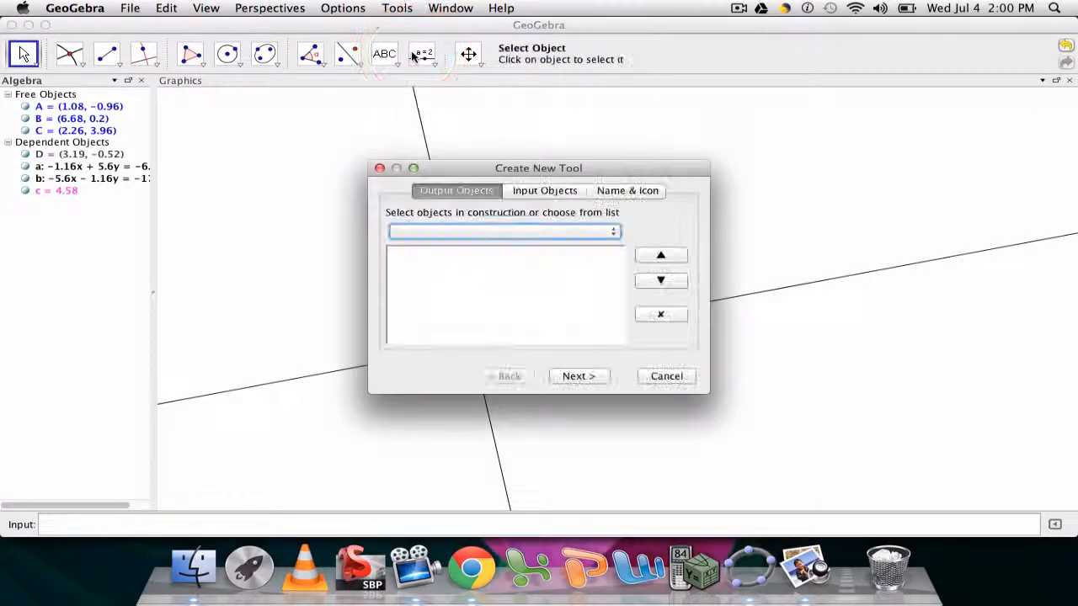
{"action": "left_click_drag", "start_coordinate": [495, 158], "coordinate": [738, 137]}
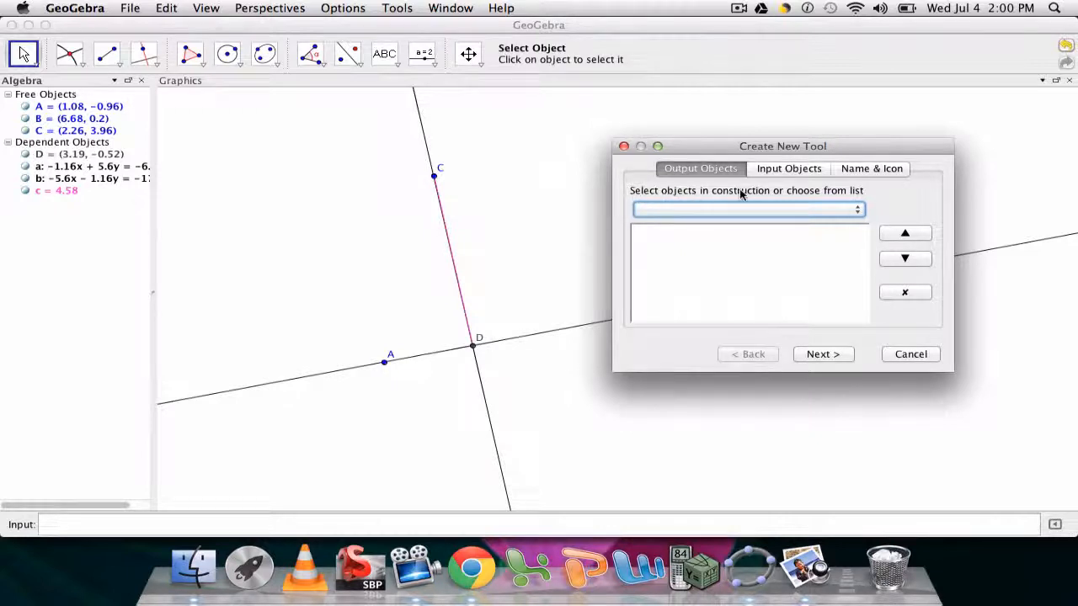
{"action": "left_click", "coordinate": [788, 213]}
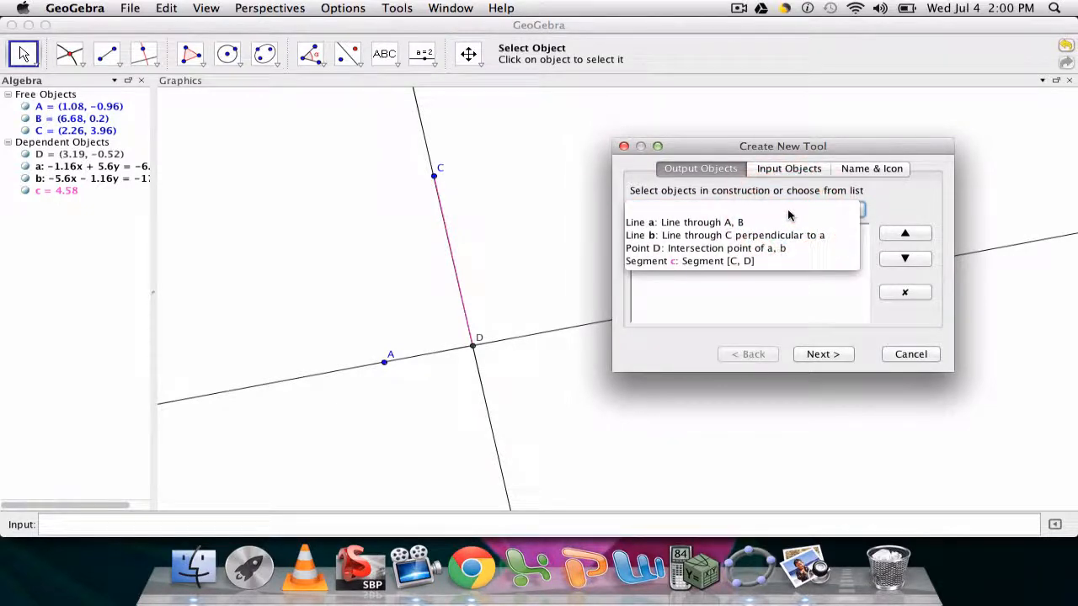
{"action": "left_click", "coordinate": [702, 261]}
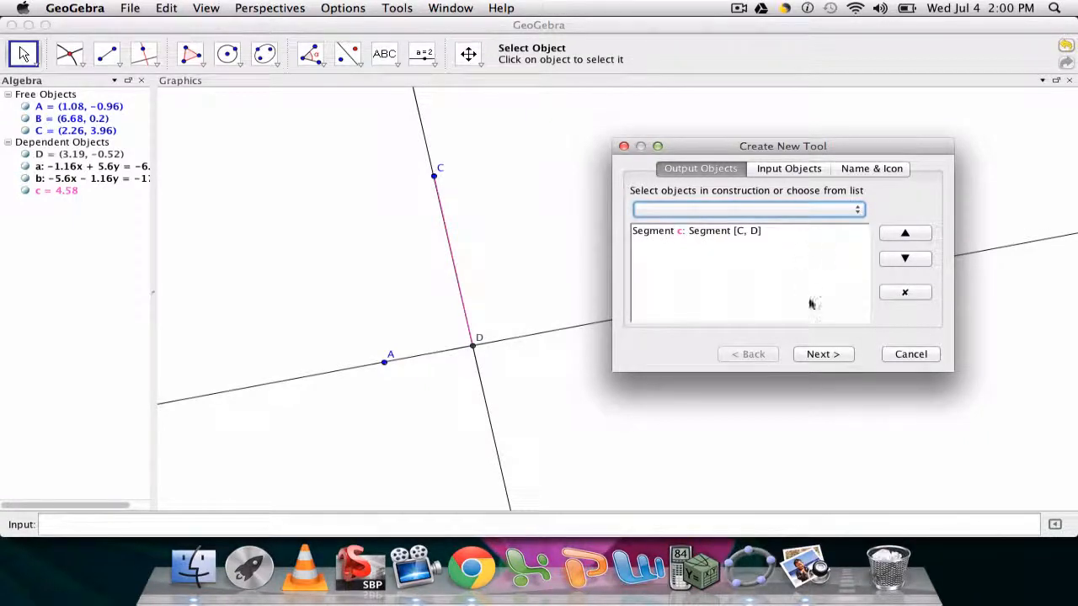
Review the new tool's output object and accept points A, B and C as its input objects
{"action": "left_click", "coordinate": [822, 354]}
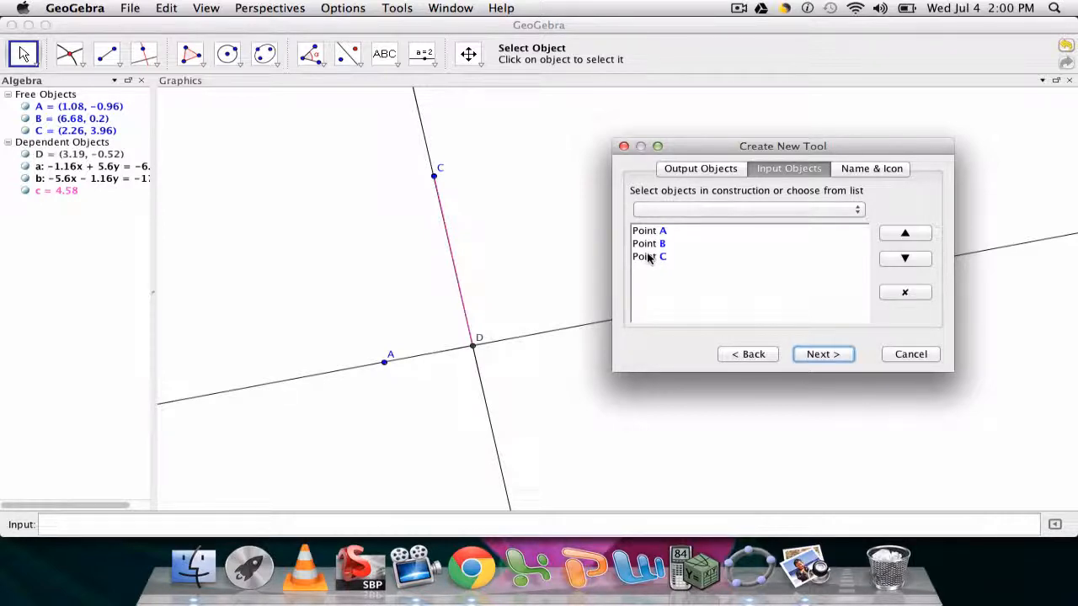
{"action": "left_click", "coordinate": [701, 170]}
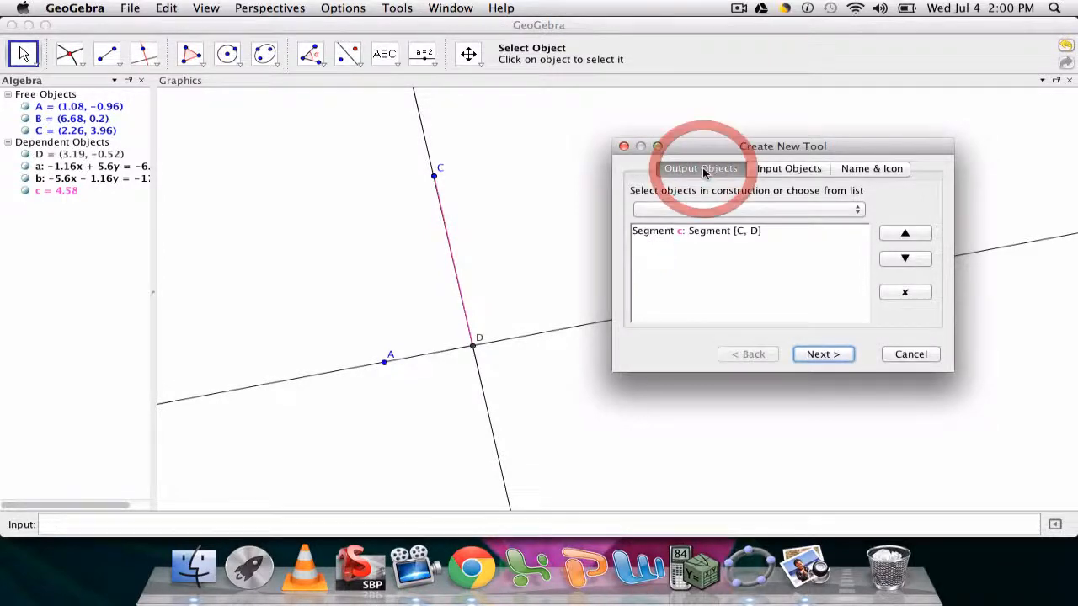
{"action": "left_click", "coordinate": [786, 171]}
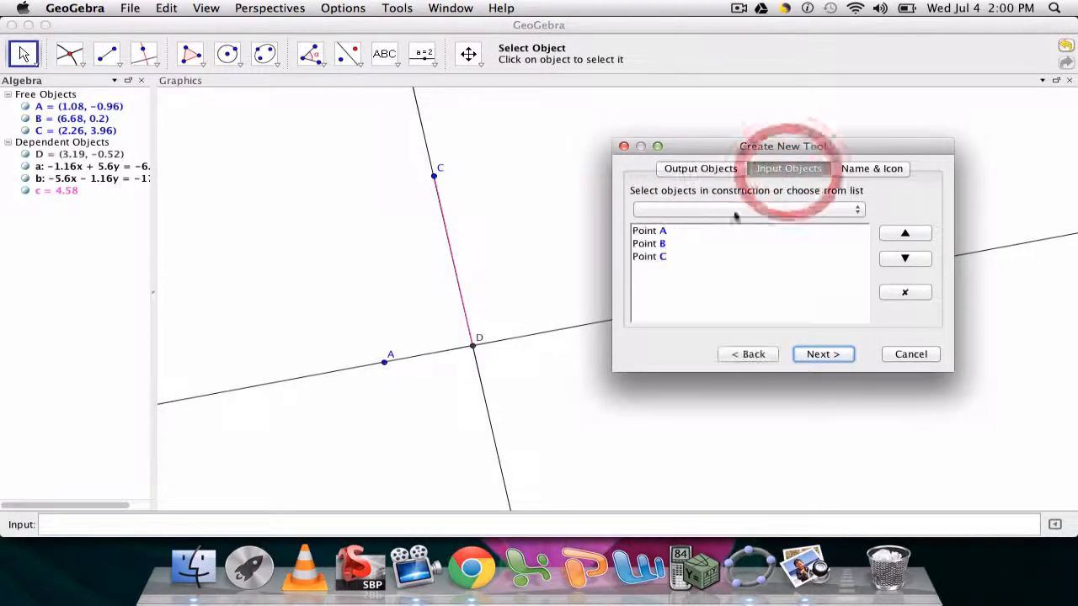
{"action": "left_click", "coordinate": [821, 355]}
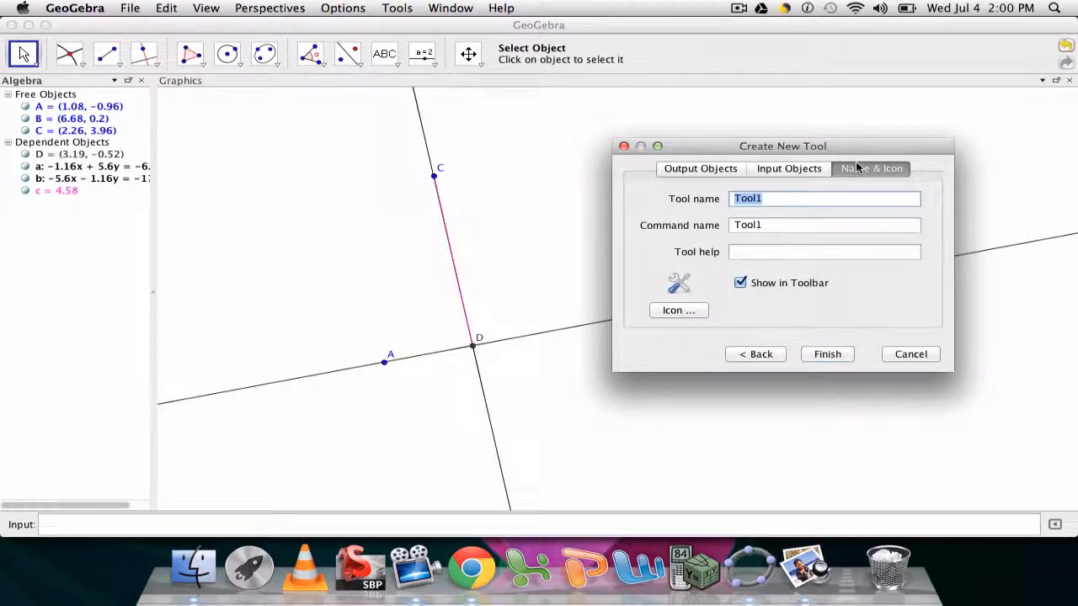
Name the tool Altitude with the help text "Select Three Point", keep it shown in the toolbar, and finish creating it
{"action": "type", "text": "Altitude"}
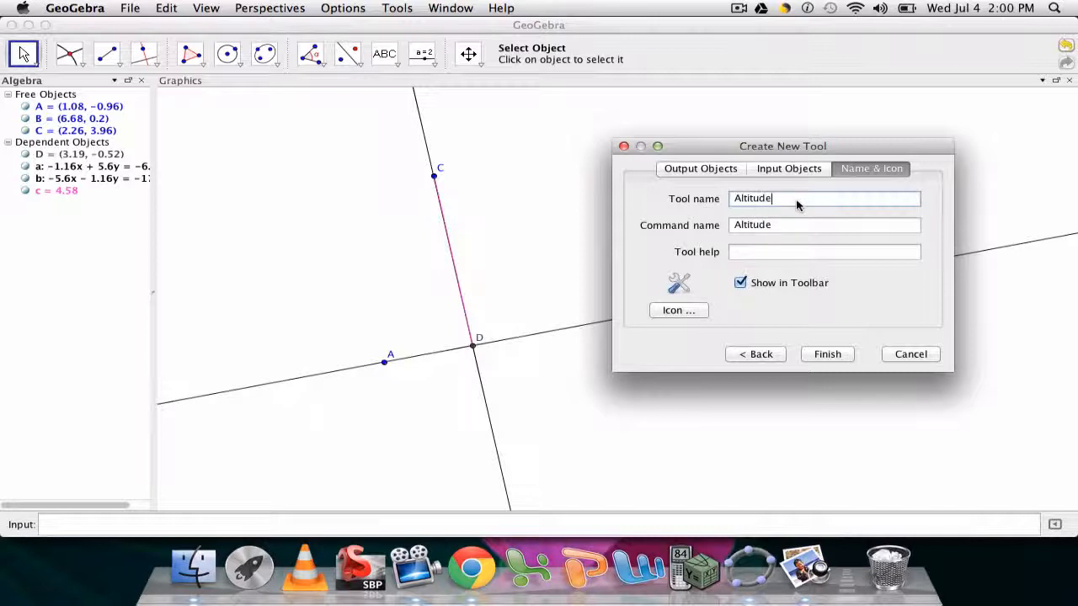
{"action": "left_click", "coordinate": [754, 253]}
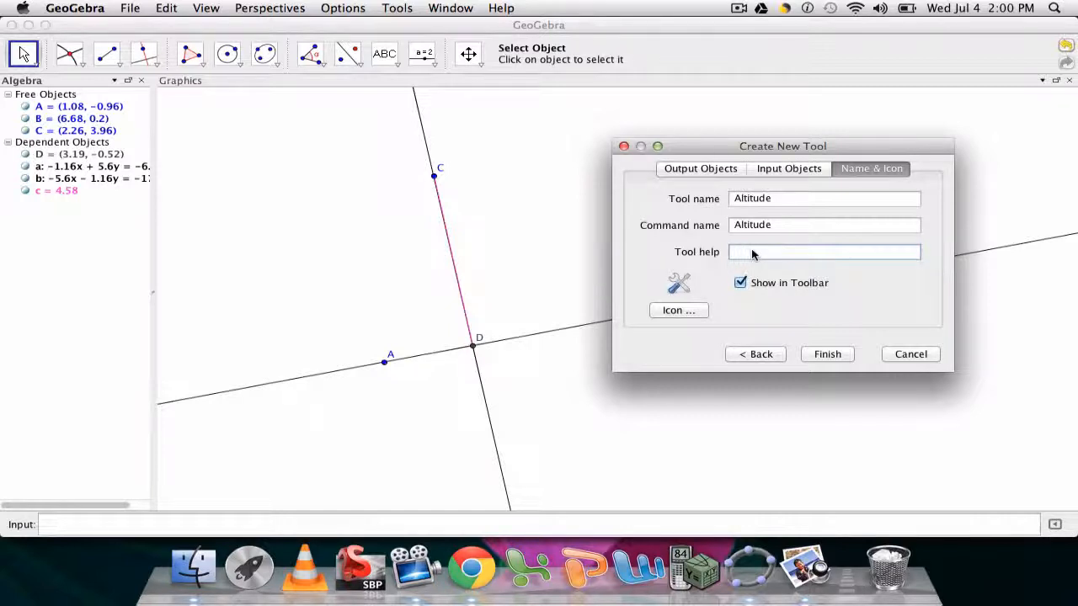
{"action": "type", "text": "Select Three Point"}
{"action": "left_click", "coordinate": [740, 284]}
{"action": "left_click", "coordinate": [740, 283]}
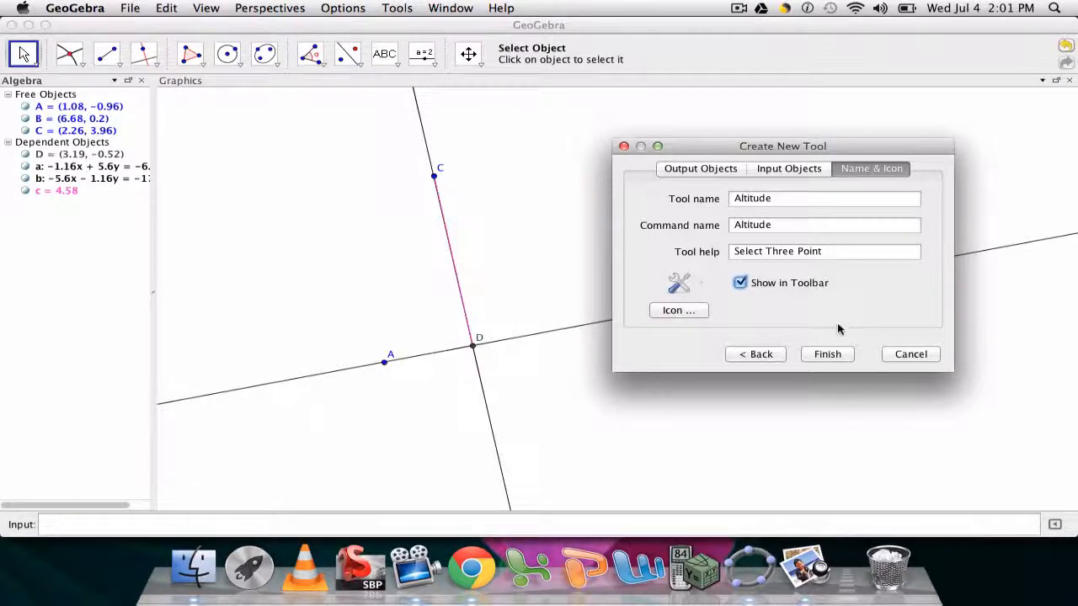
{"action": "left_click", "coordinate": [829, 355]}
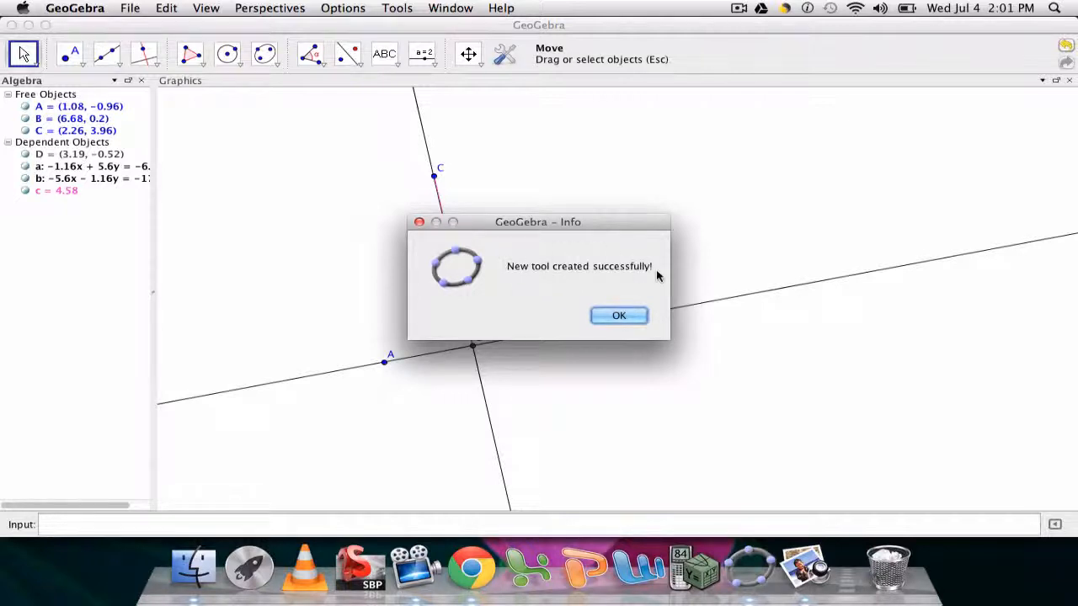
{"action": "left_click", "coordinate": [620, 314]}
Delete all objects of the construction to clear the drawing area
{"action": "left_click", "coordinate": [516, 252]}
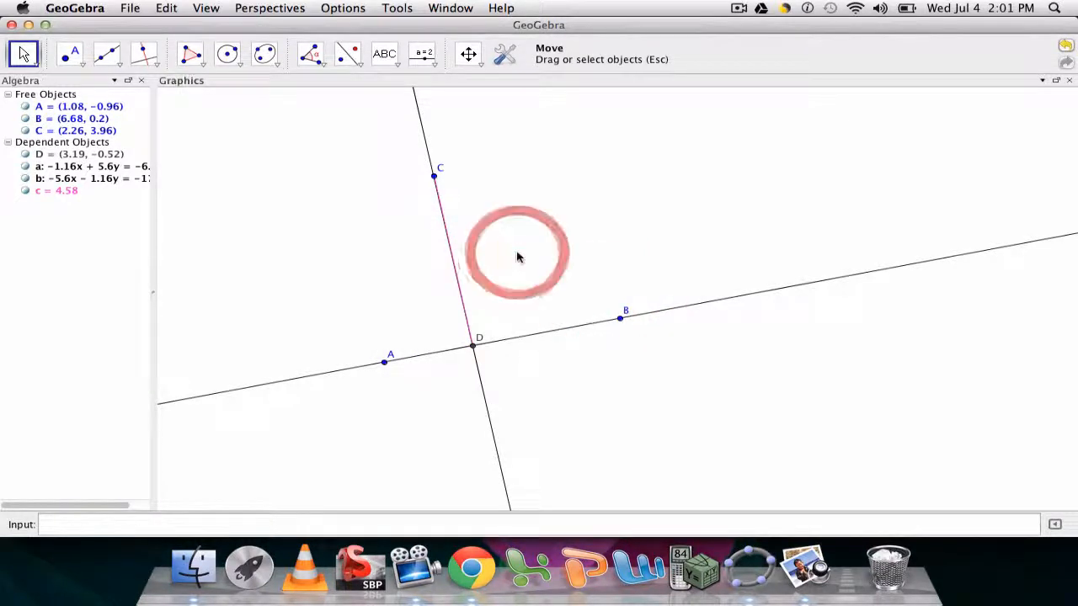
{"action": "key", "text": "super+a"}
{"action": "key", "text": "Delete"}
Draw a triangle ABC with vertices at about (-1.64, 0.82), (1.02, 4.26) and (3.4, -0.78)
{"action": "left_click", "coordinate": [190, 53]}
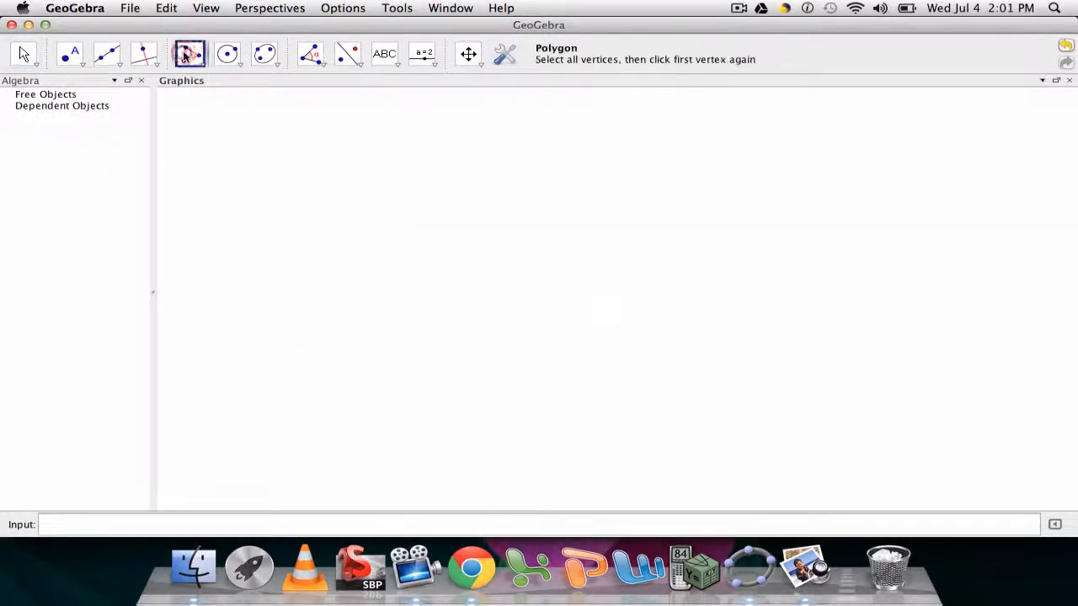
{"action": "left_click", "coordinate": [269, 293]}
{"action": "left_click", "coordinate": [382, 164]}
{"action": "left_click", "coordinate": [481, 355]}
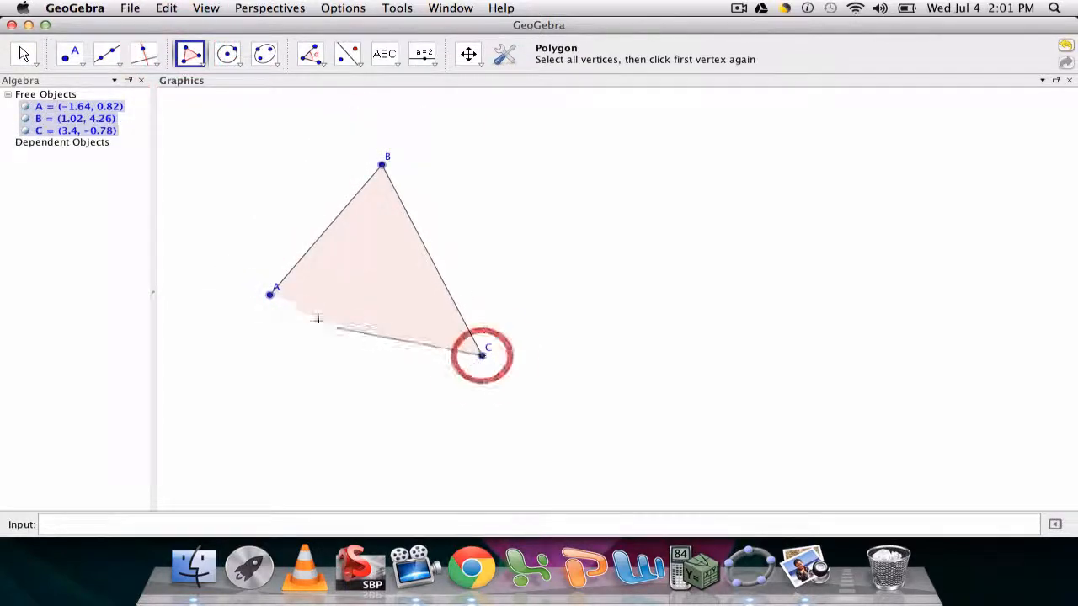
{"action": "left_click", "coordinate": [269, 294]}
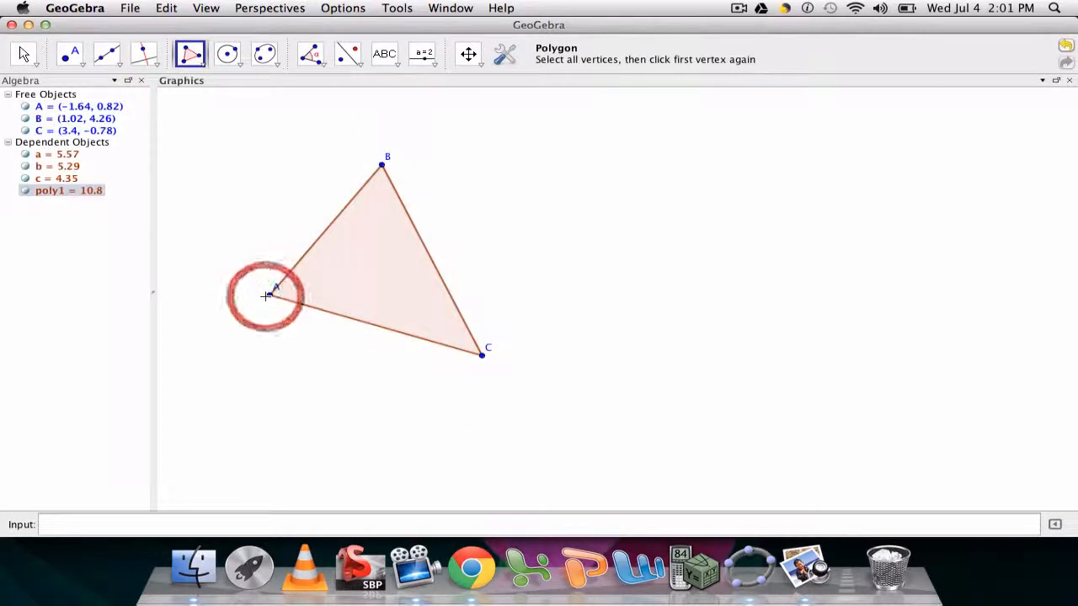
Apply the Altitude tool to vertices B, A and C to draw the altitude from C to side AB
{"action": "left_click", "coordinate": [507, 56]}
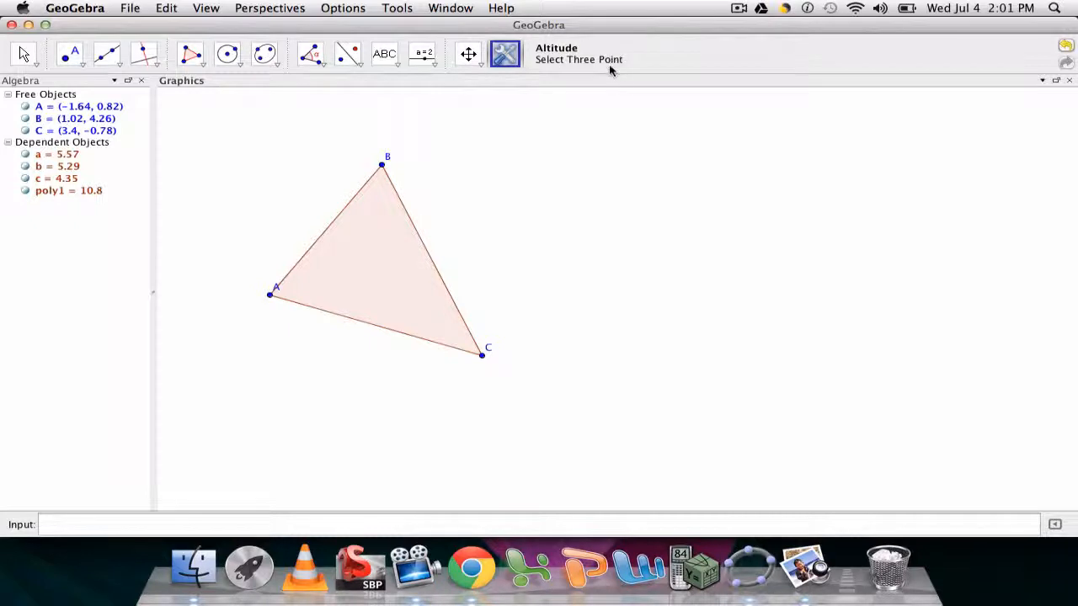
{"action": "left_click", "coordinate": [383, 168]}
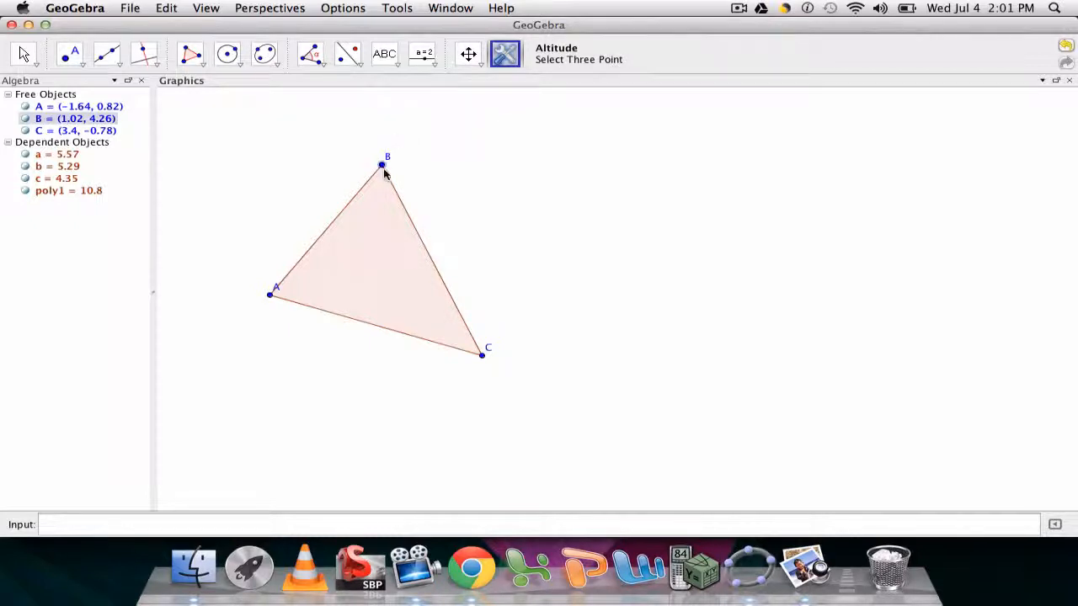
{"action": "left_click", "coordinate": [383, 166]}
{"action": "left_click", "coordinate": [270, 295]}
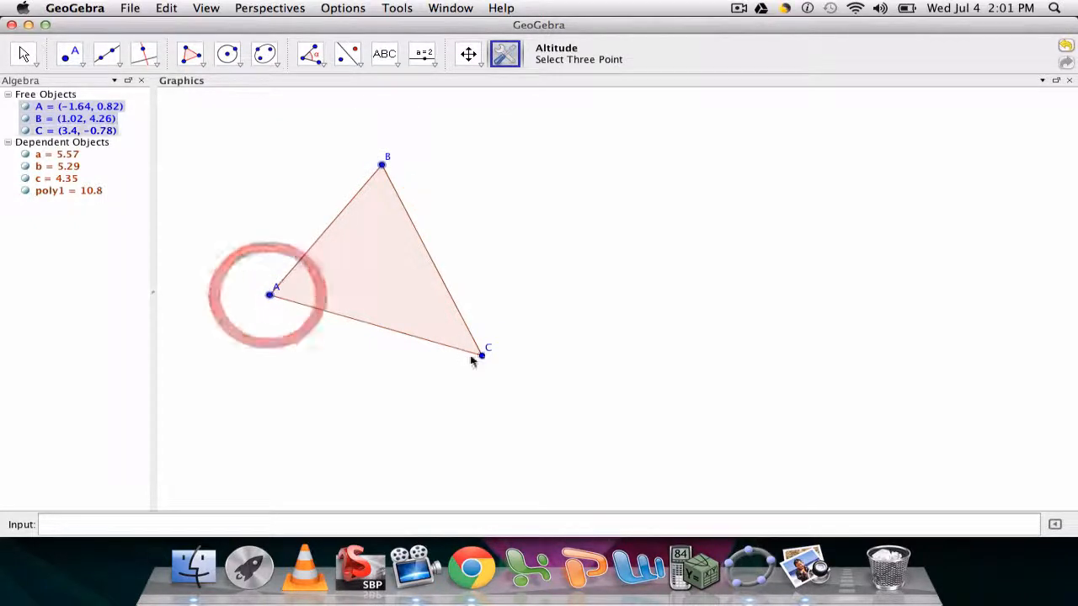
{"action": "left_click", "coordinate": [482, 355]}
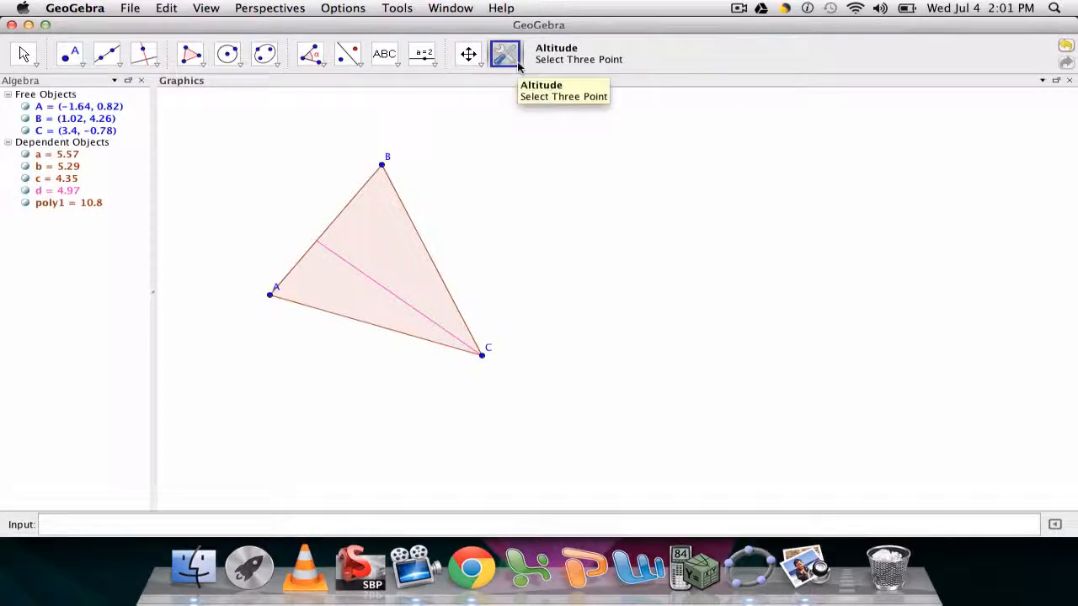
Start saving the custom Altitude tool from the tool manager, with the file name Altitude Tool
{"action": "left_click", "coordinate": [396, 8]}
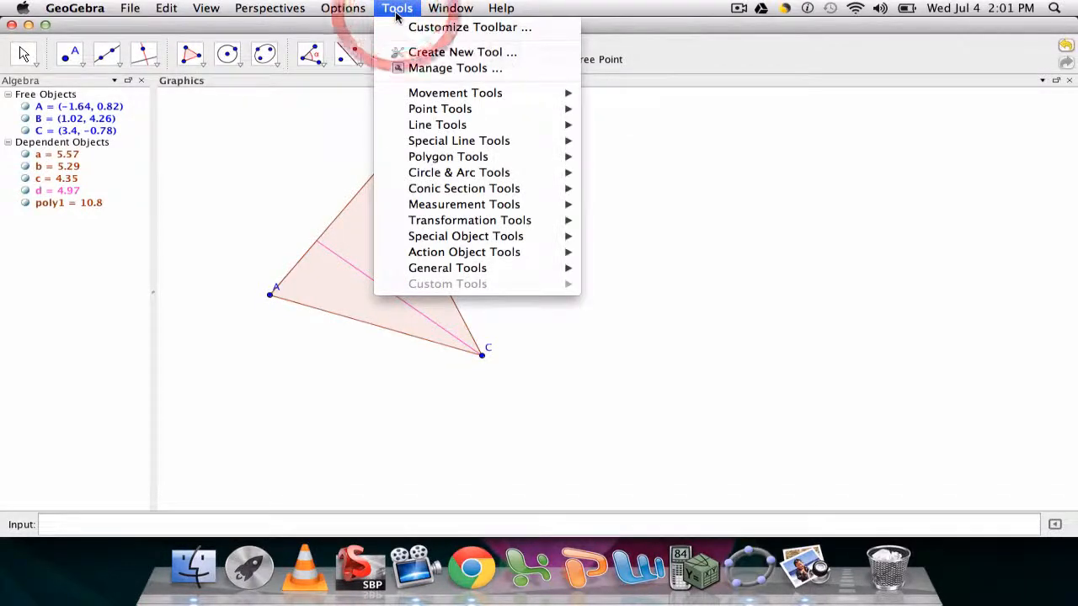
{"action": "left_click", "coordinate": [413, 69]}
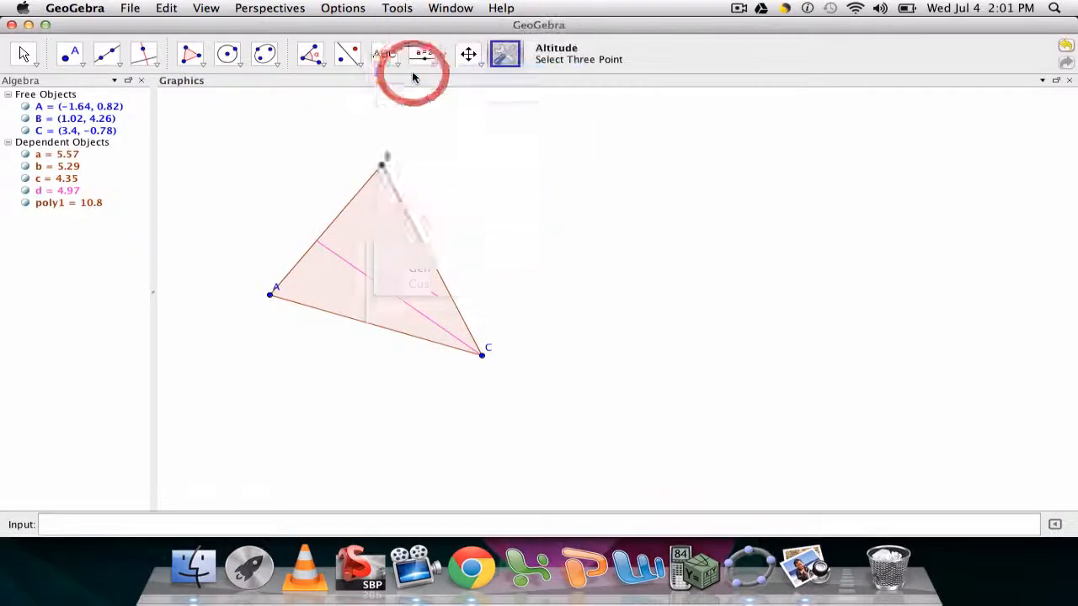
{"action": "left_click_drag", "start_coordinate": [470, 106], "coordinate": [669, 126]}
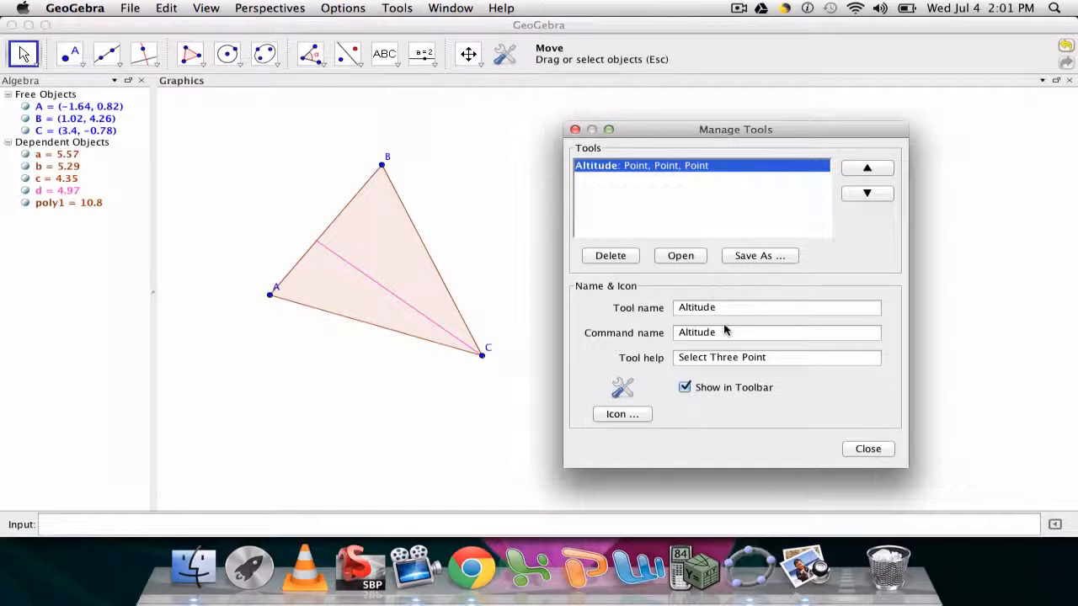
{"action": "left_click", "coordinate": [752, 257]}
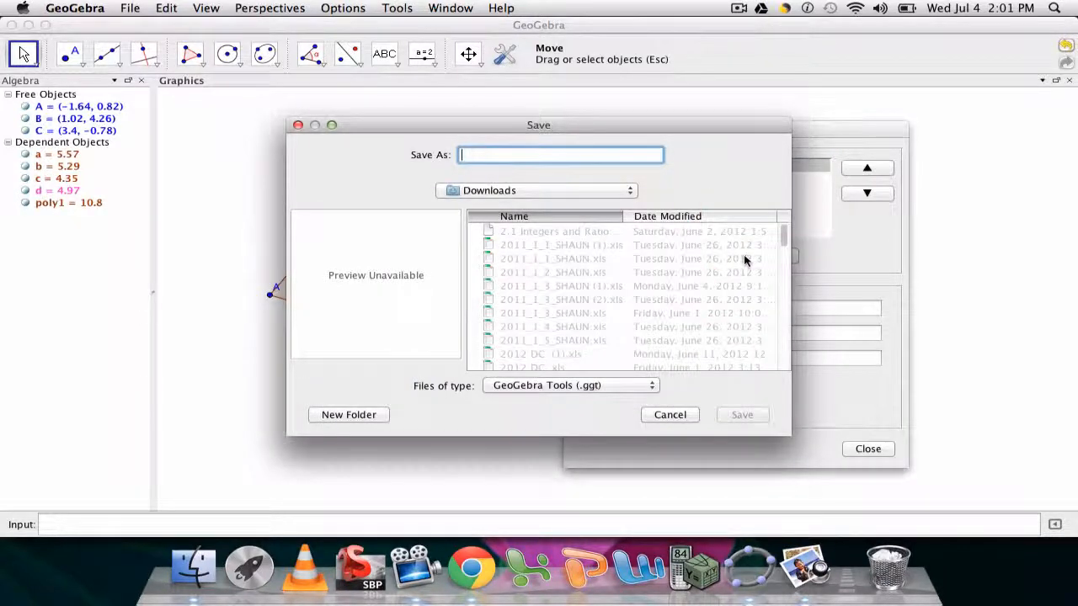
{"action": "type", "text": "A"}
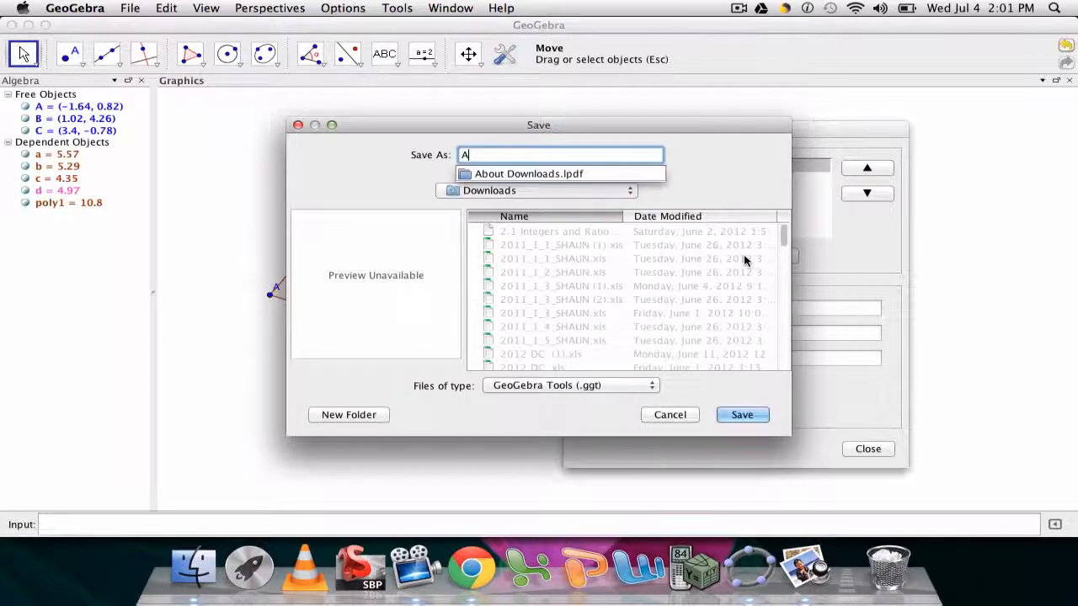
{"action": "type", "text": "ltidue"}
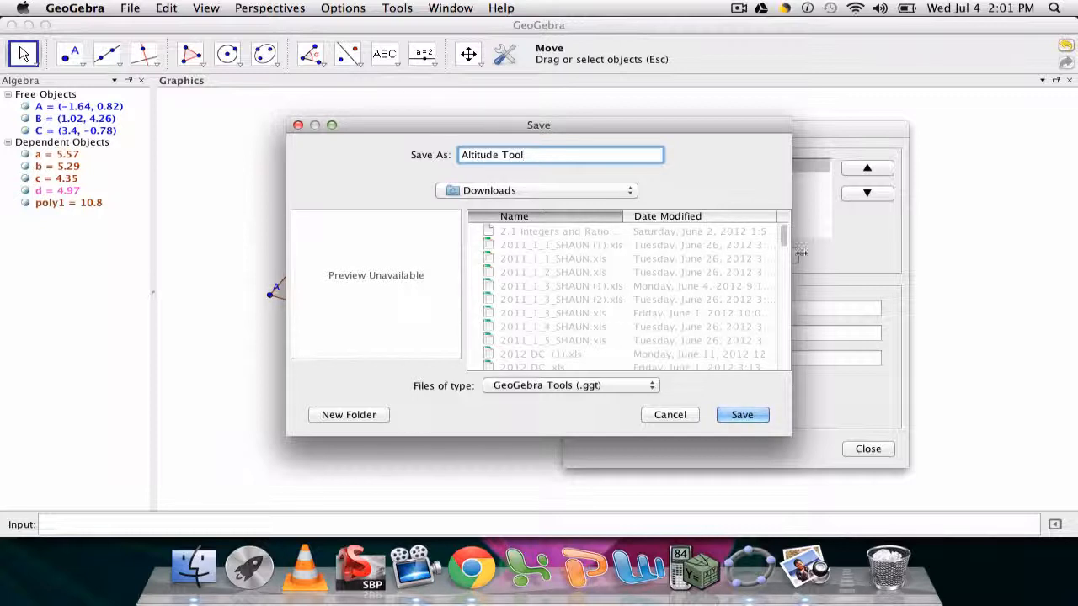
Save the tool file in the admin home folder as type GeoGebra Tools (.ggt) and close the tool manager
{"action": "left_click", "coordinate": [629, 191]}
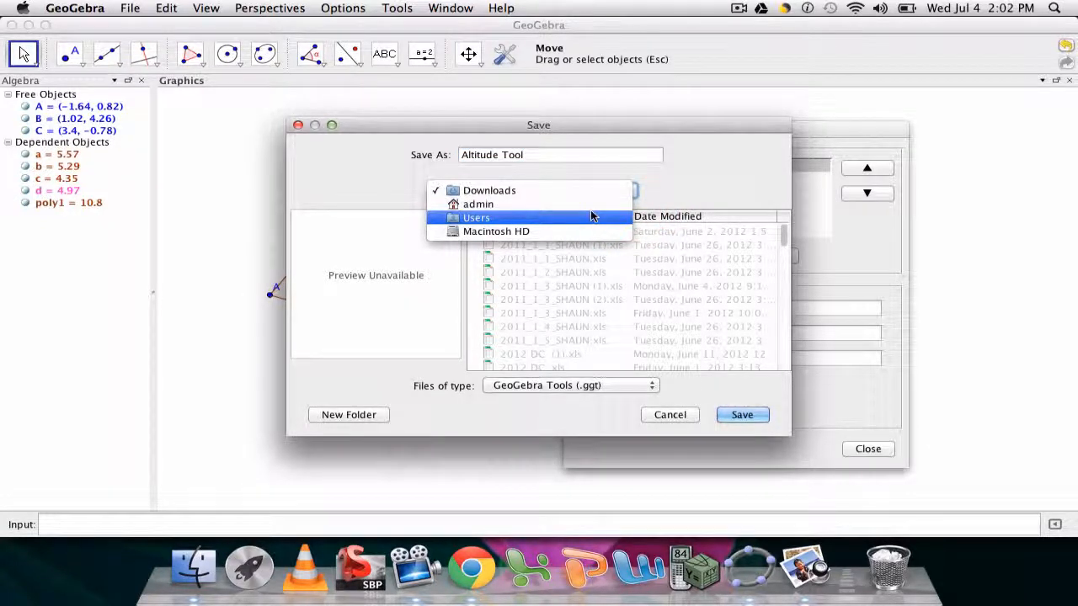
{"action": "left_click", "coordinate": [590, 204]}
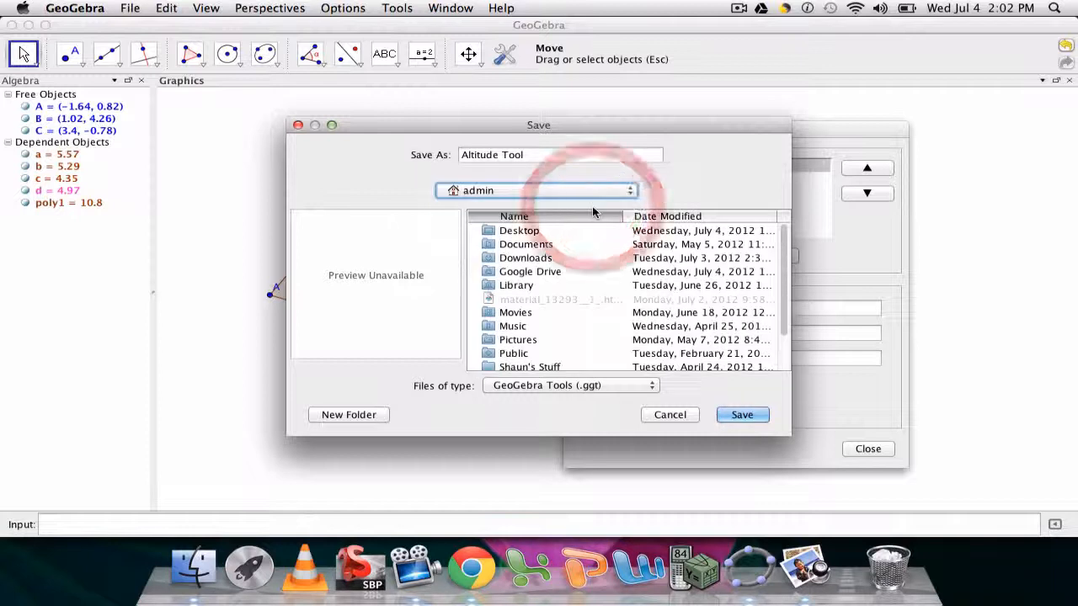
{"action": "left_click", "coordinate": [531, 233]}
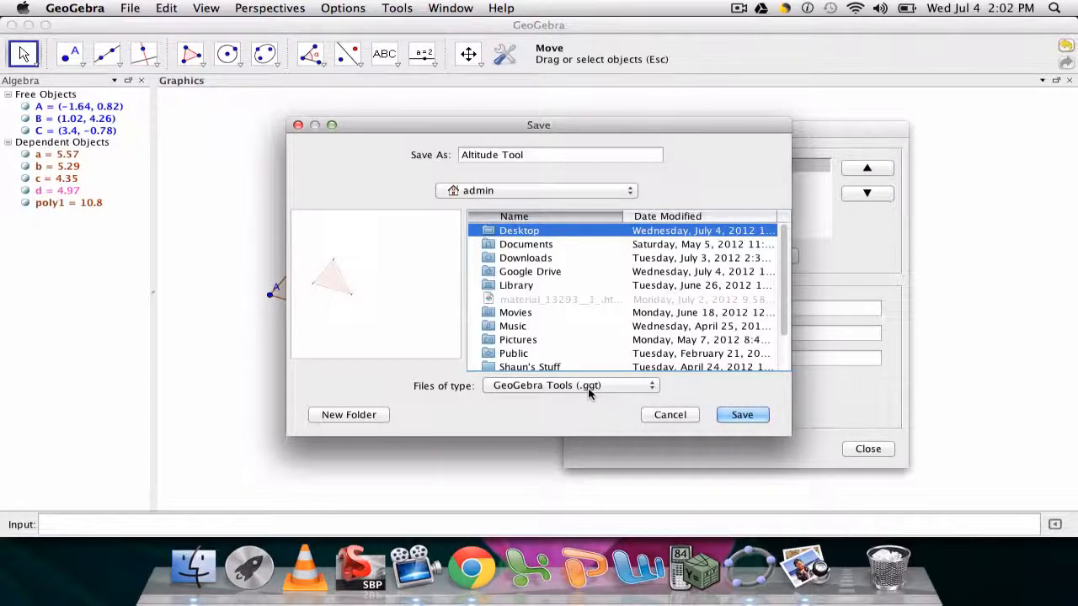
{"action": "left_click", "coordinate": [644, 390]}
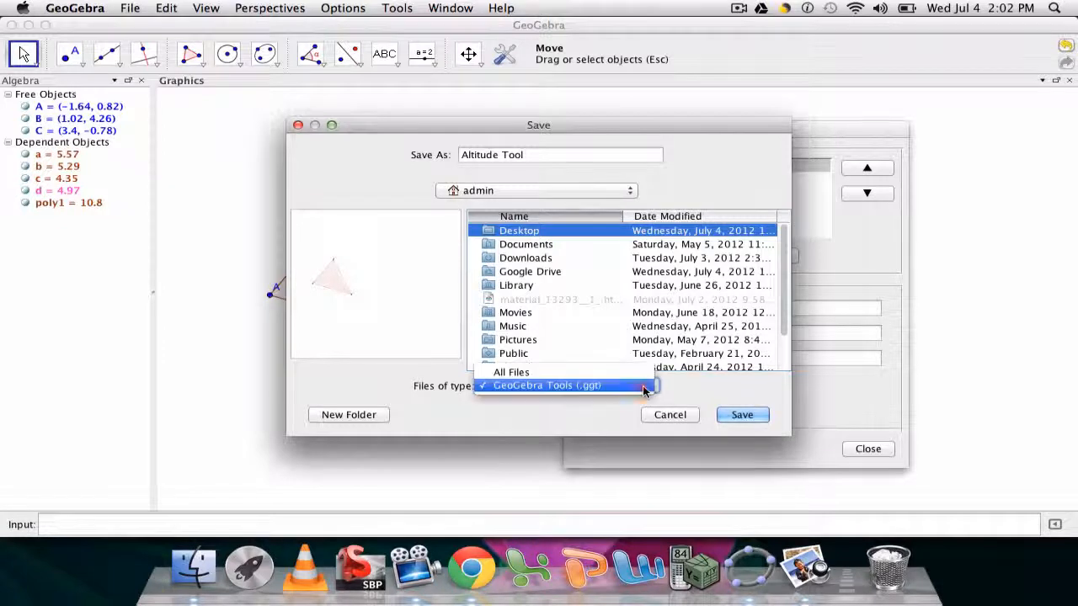
{"action": "left_click", "coordinate": [687, 389]}
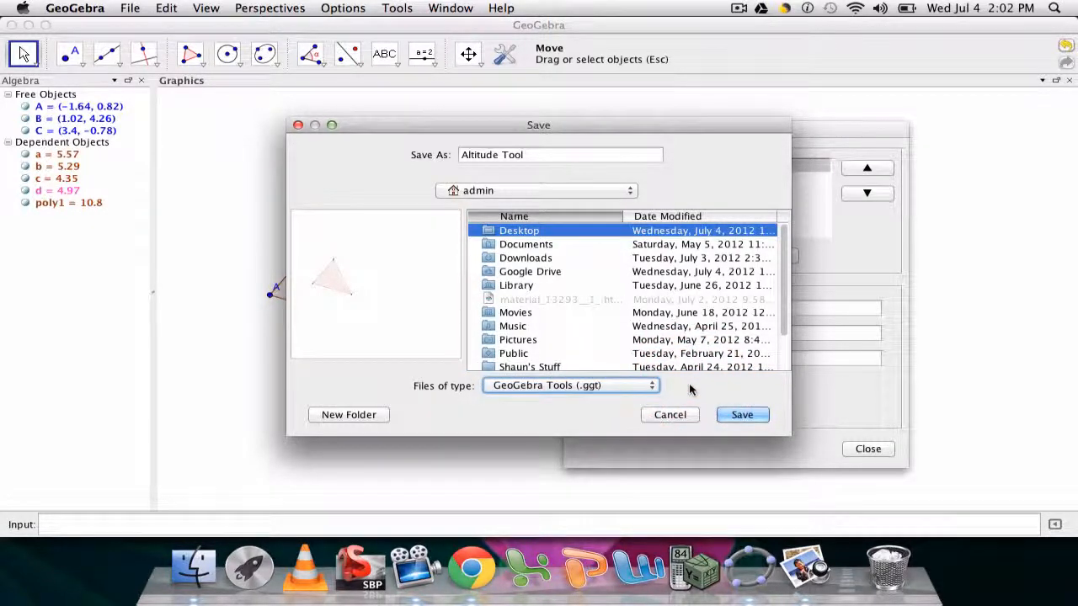
{"action": "left_click", "coordinate": [738, 415]}
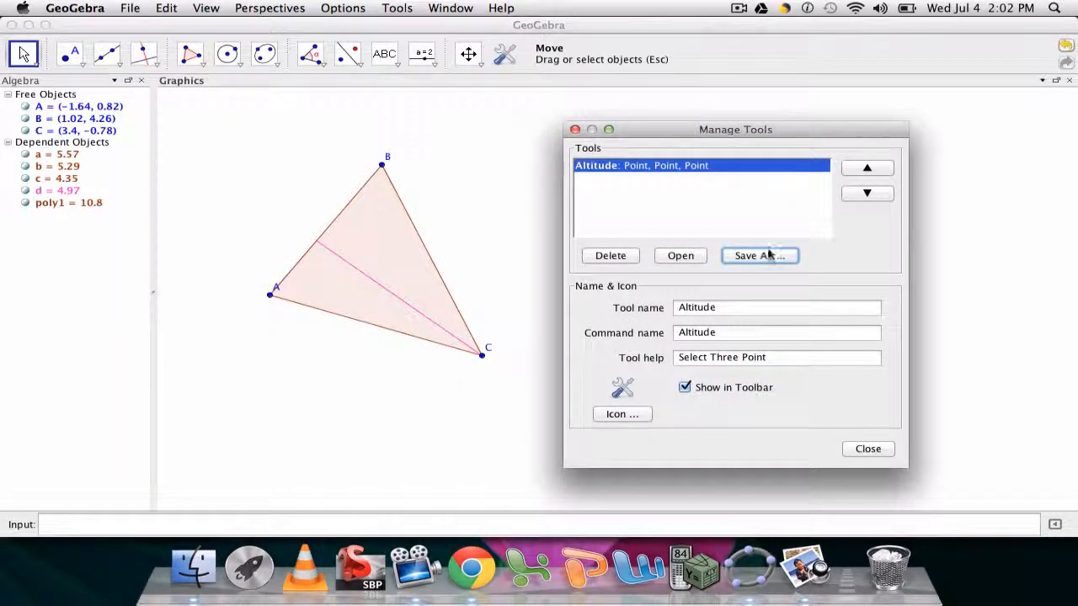
{"action": "left_click", "coordinate": [870, 449]}
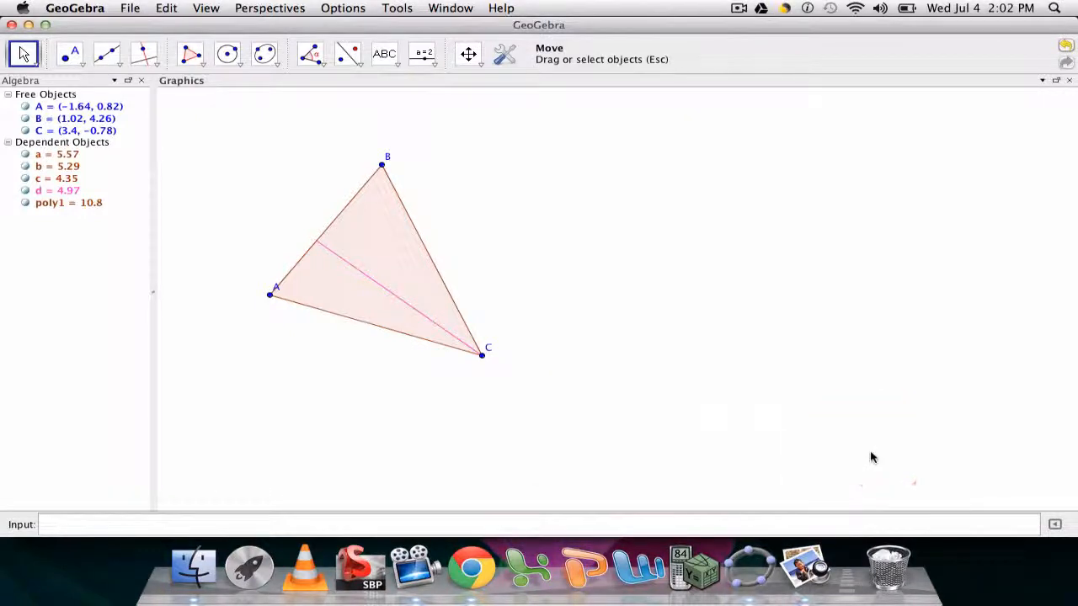
Close the triangle construction without saving its changes and relaunch GeoGebra in a maximized window
{"action": "left_click", "coordinate": [718, 294]}
{"action": "left_click", "coordinate": [11, 24]}
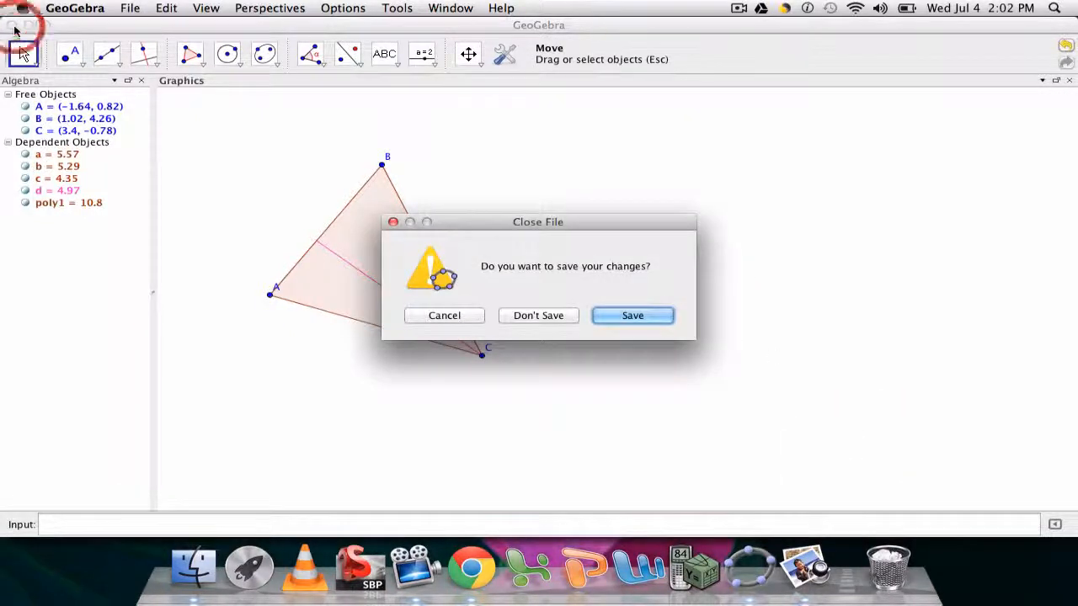
{"action": "left_click", "coordinate": [534, 314]}
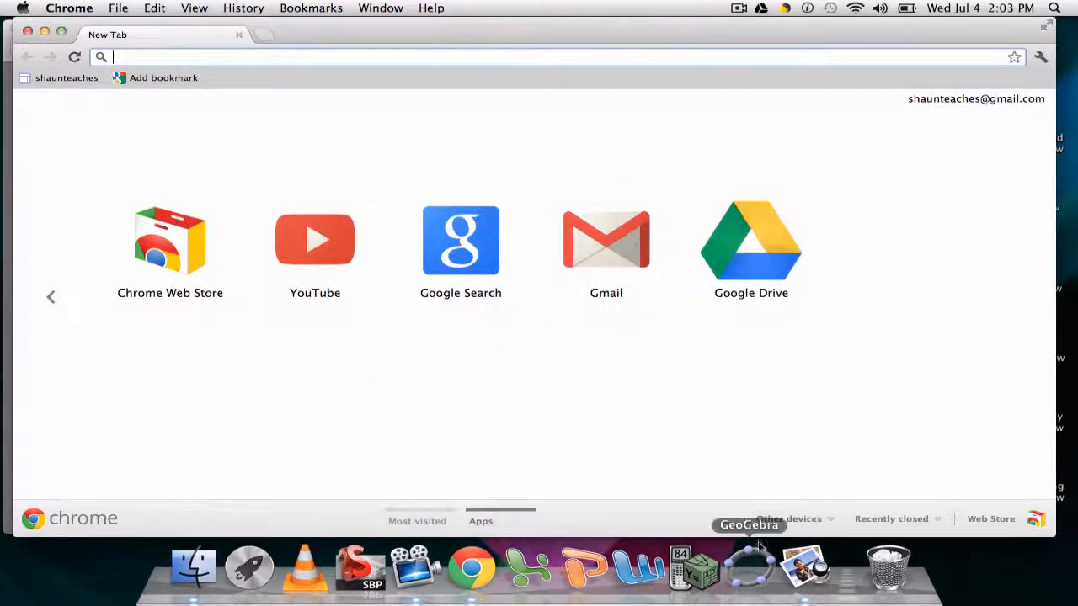
{"action": "left_click", "coordinate": [754, 558]}
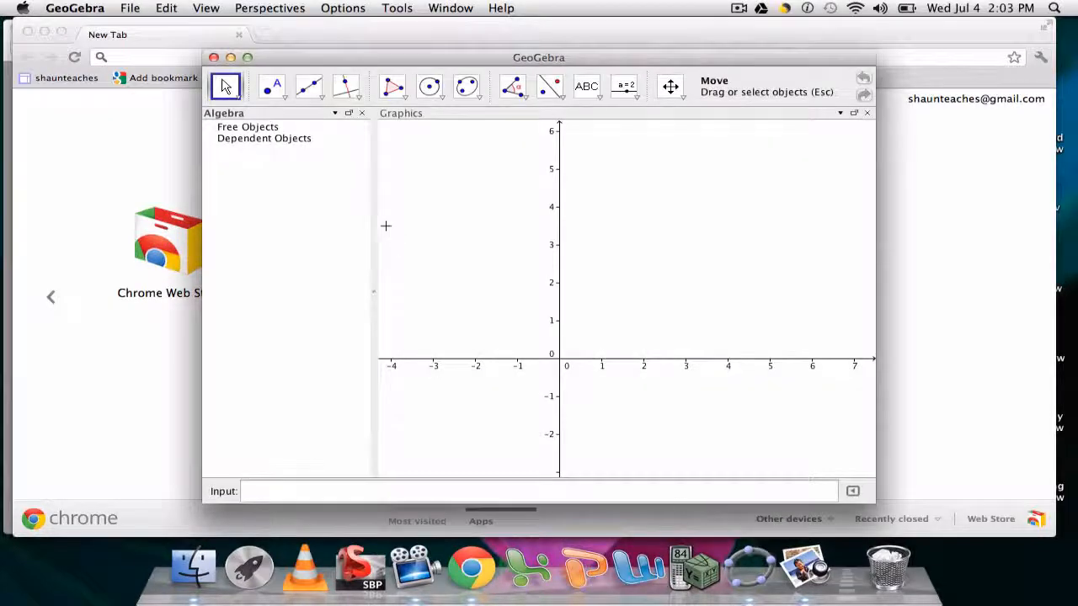
{"action": "left_click", "coordinate": [247, 58]}
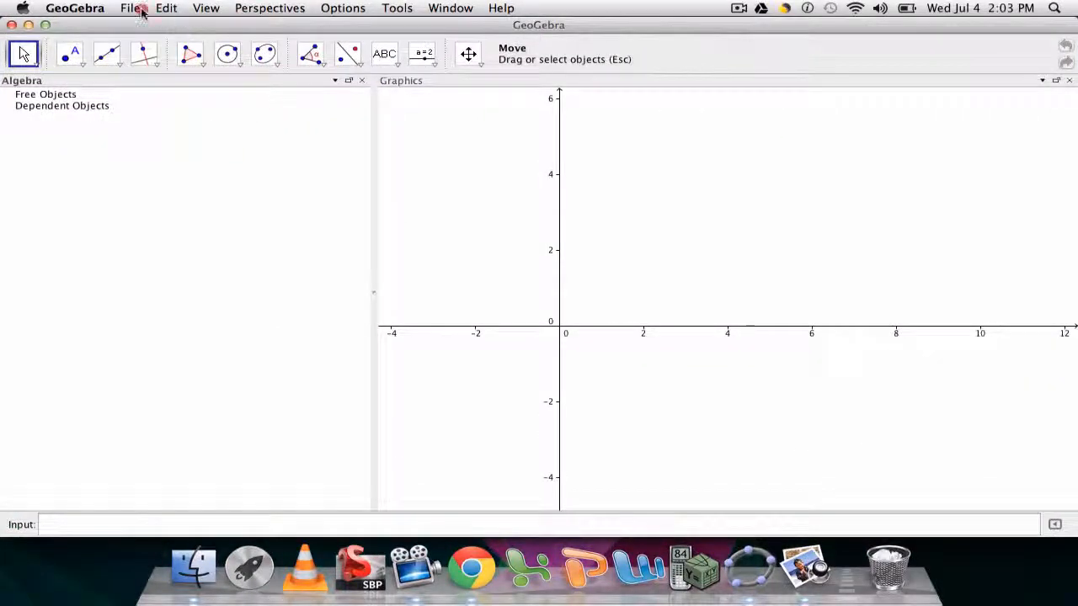
Open Altitude Tool.ggt from the admin home folder and activate the loaded Altitude tool
{"action": "left_click", "coordinate": [132, 8]}
{"action": "left_click", "coordinate": [164, 59]}
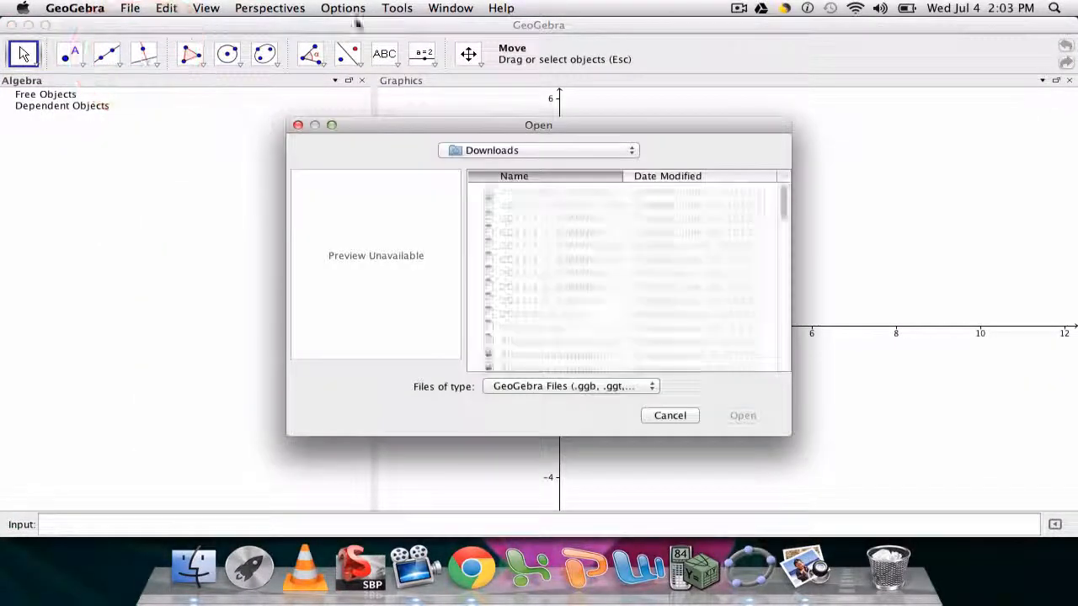
{"action": "left_click", "coordinate": [561, 150]}
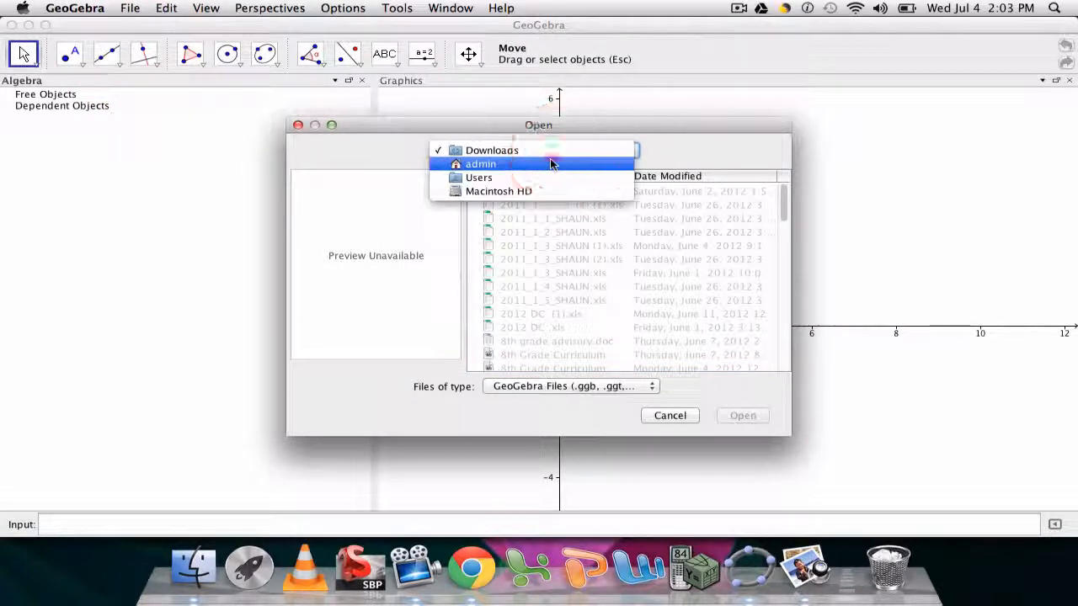
{"action": "left_click", "coordinate": [551, 161]}
{"action": "left_click", "coordinate": [530, 192]}
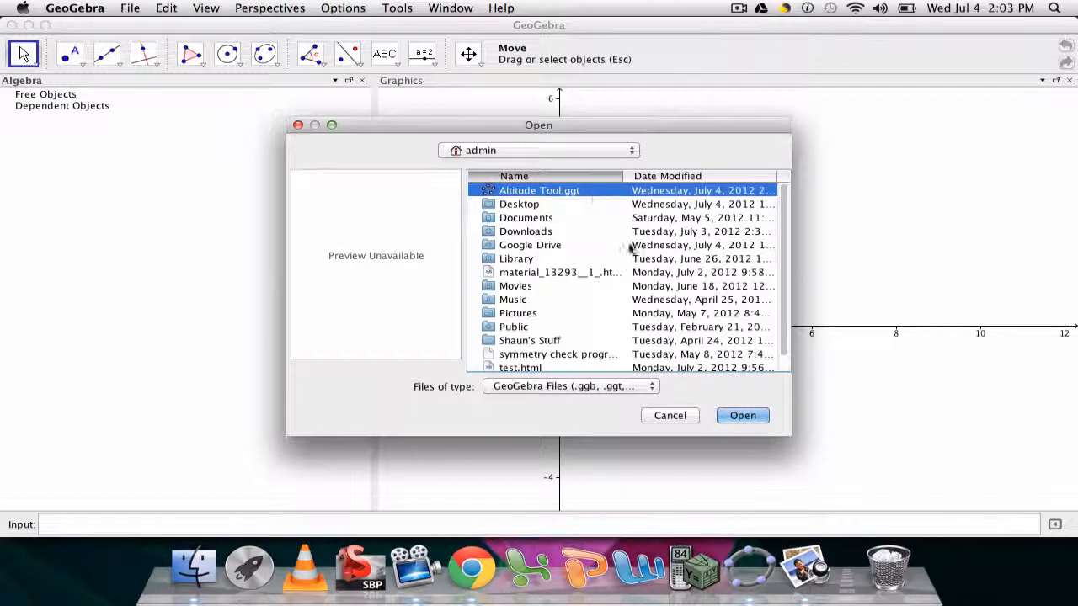
{"action": "left_click", "coordinate": [735, 413]}
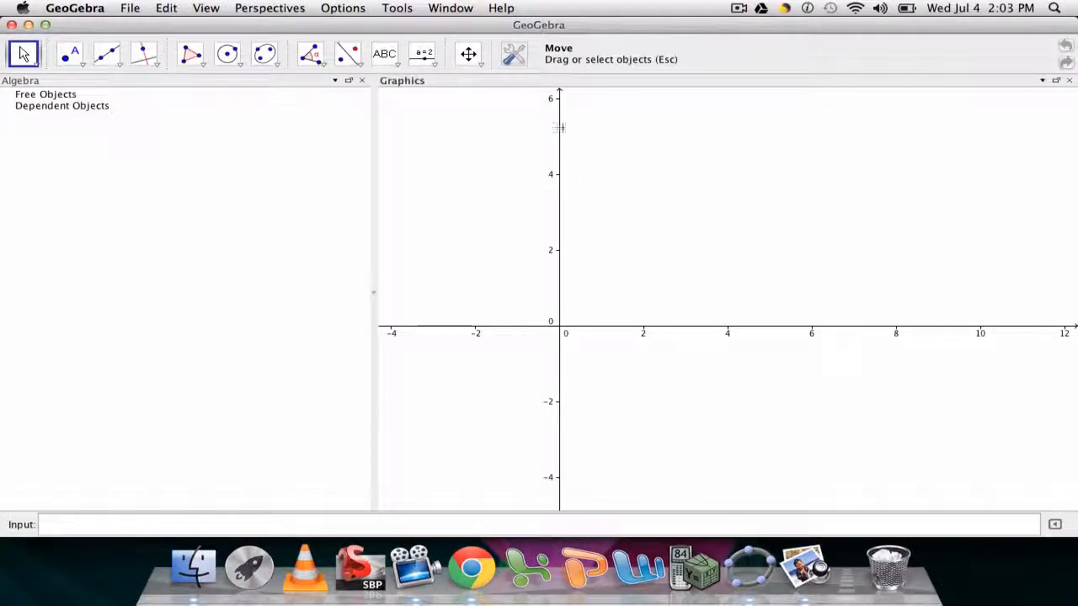
{"action": "left_click", "coordinate": [518, 59]}
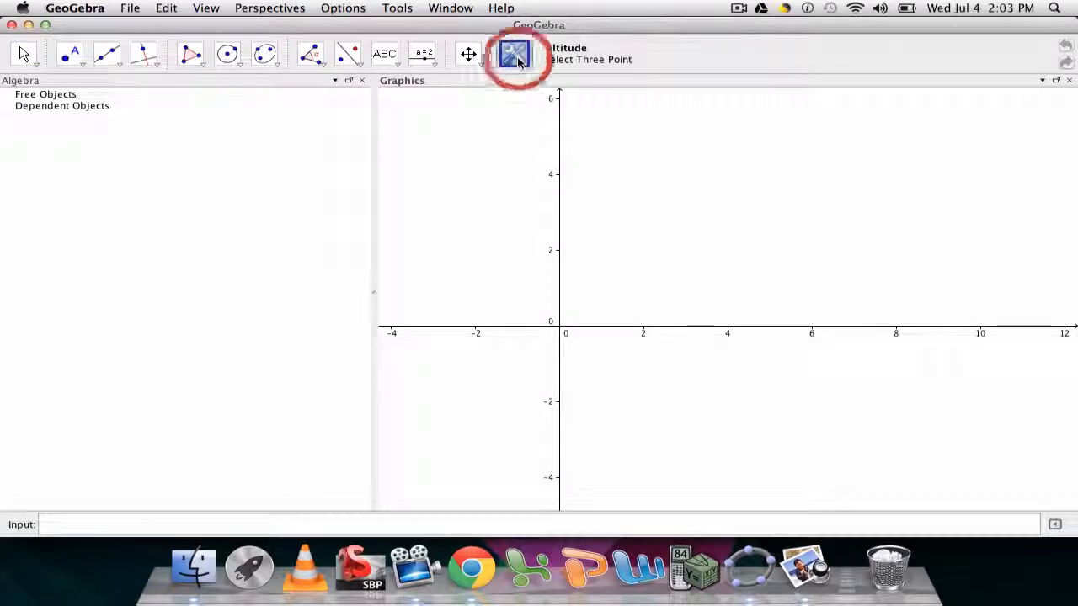